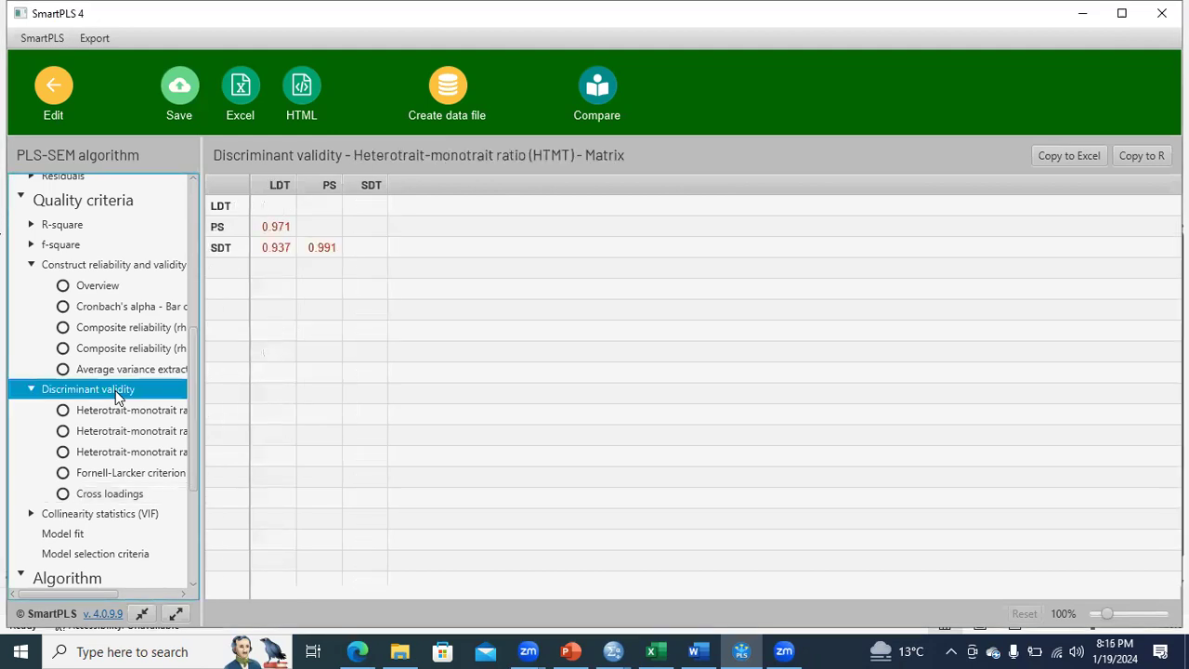
# Widen the results list and view the HTMT matrix and Fornell-Larcker criterion under Discriminant validity.
pyautogui.moveTo(199, 233); pyautogui.dragTo(310, 258)
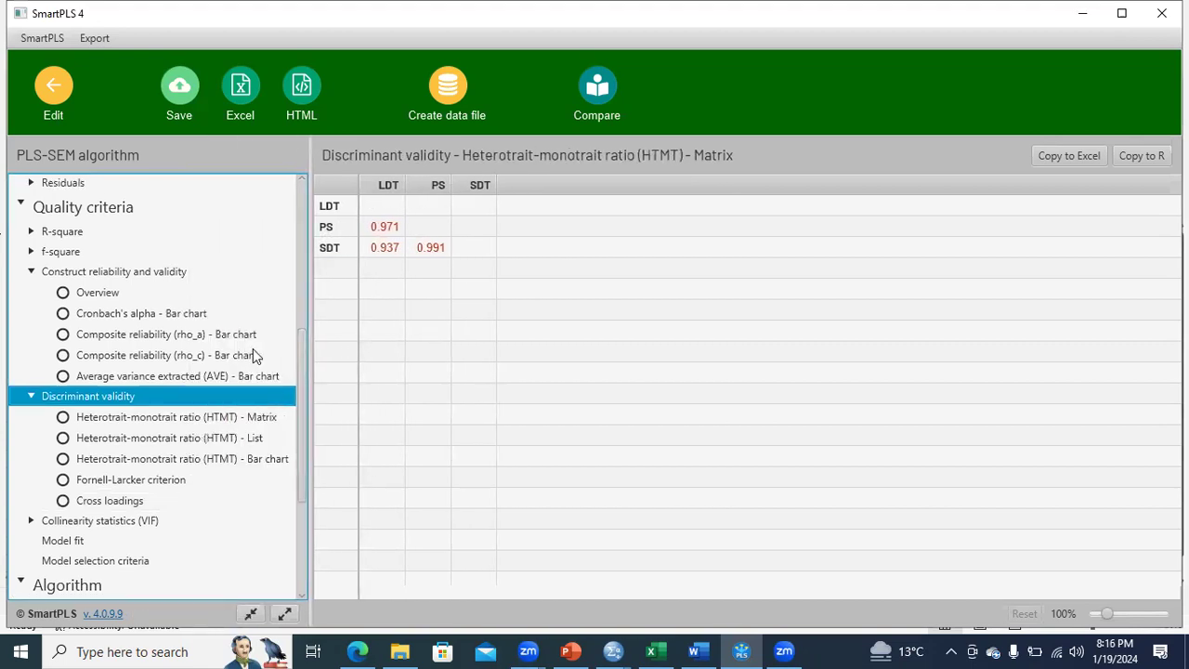
pyautogui.click(221, 422)
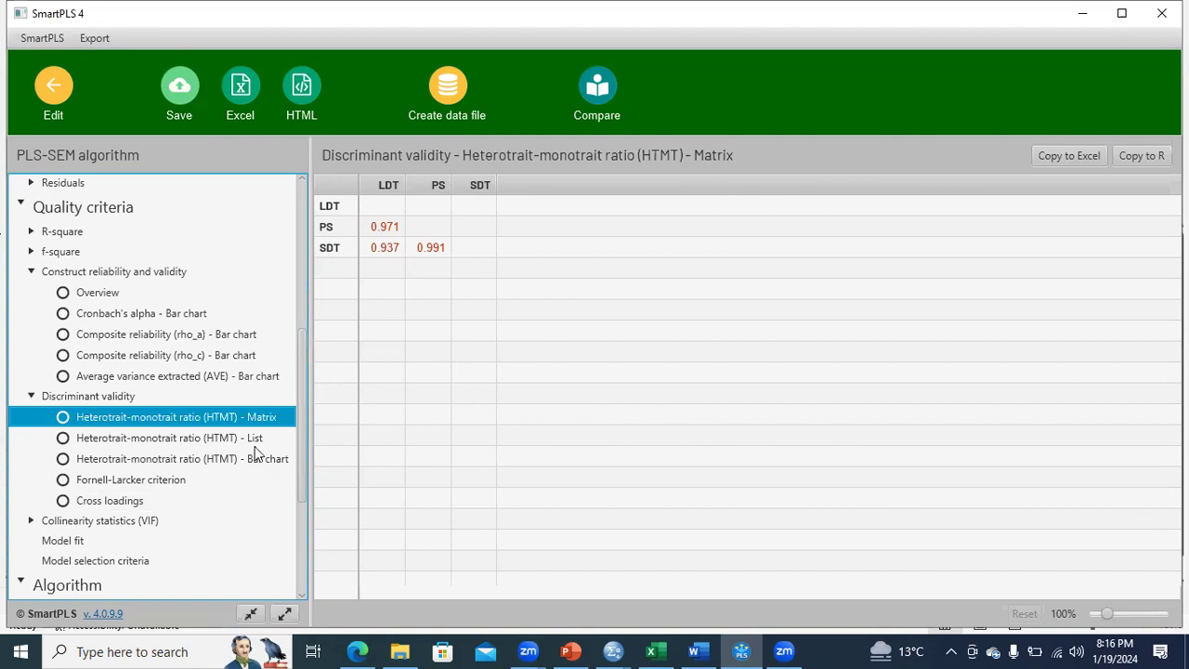
pyautogui.click(161, 483)
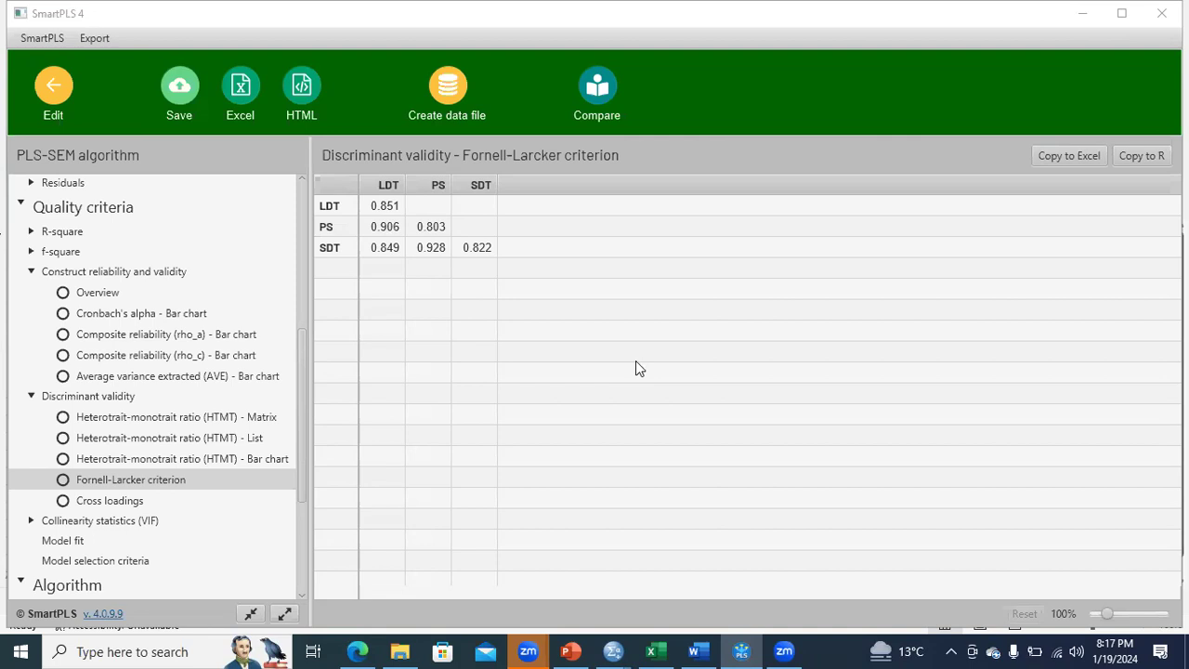
# Copy the cross loadings table for Excel and paste it into a new sheet of the Dataset workbook in Excel.
pyautogui.click(134, 503)
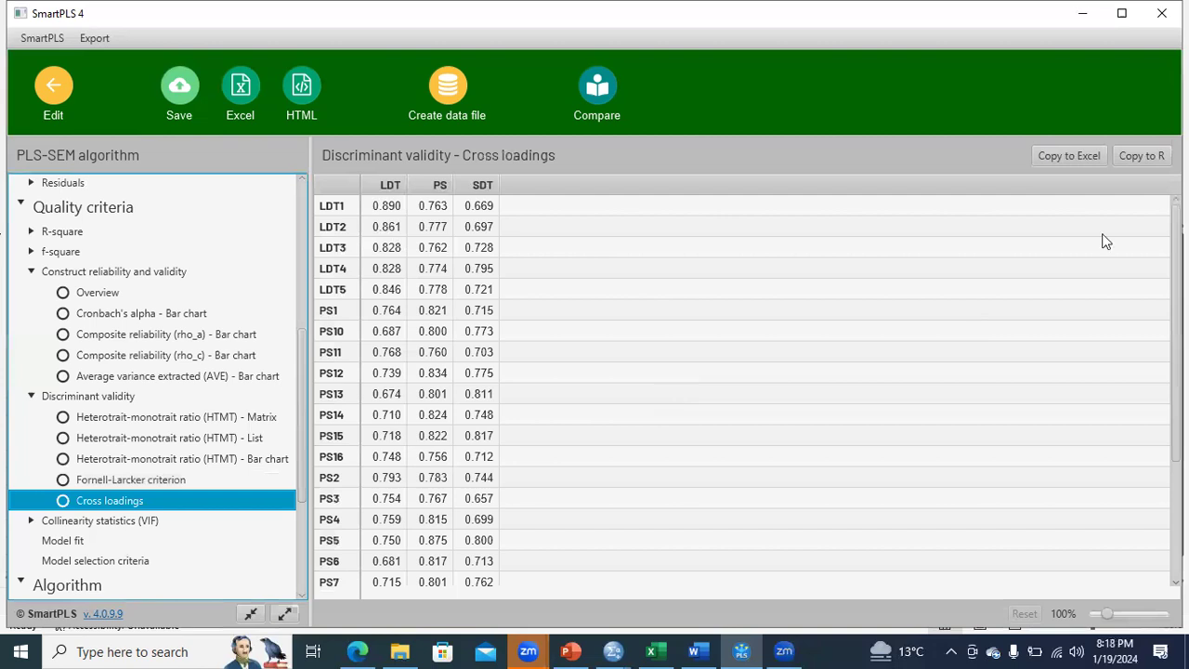
pyautogui.click(1064, 156)
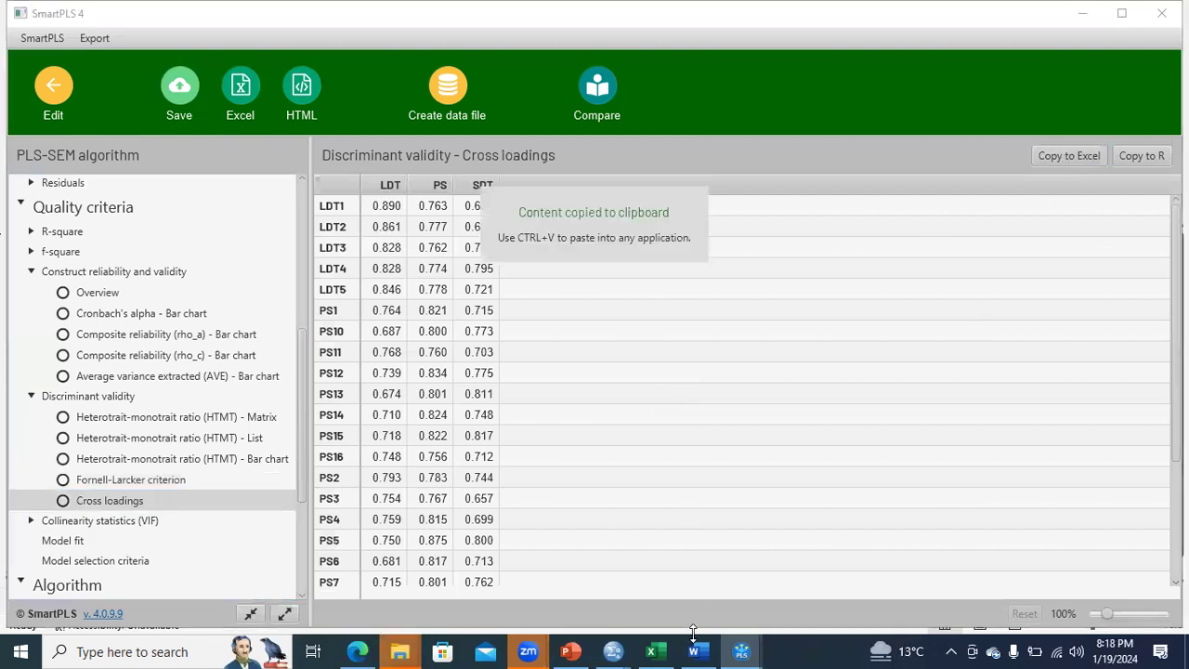
pyautogui.click(660, 650)
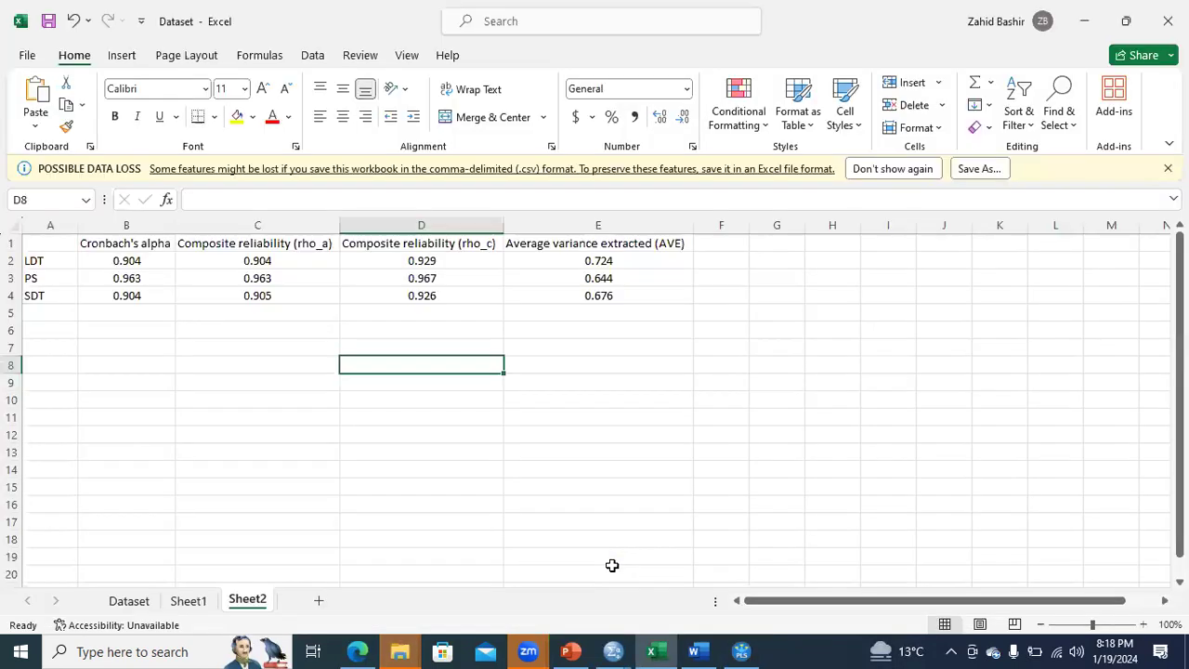
pyautogui.click(317, 601)
pyautogui.hotkey('ctrl', 'v')
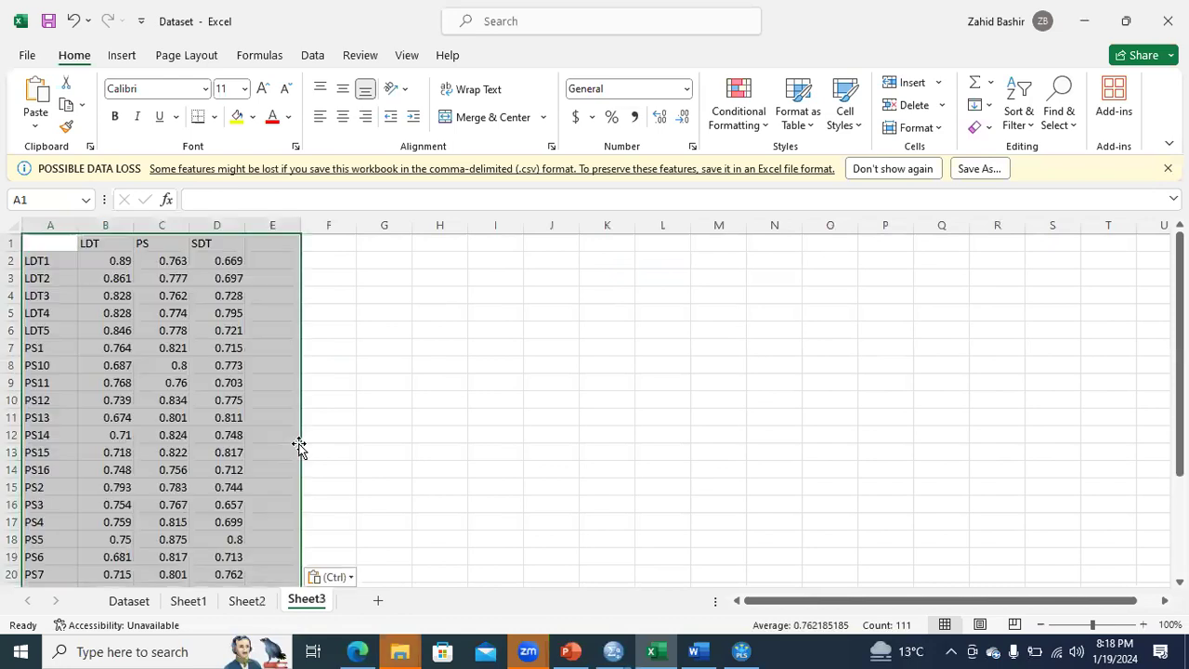
pyautogui.click(288, 415)
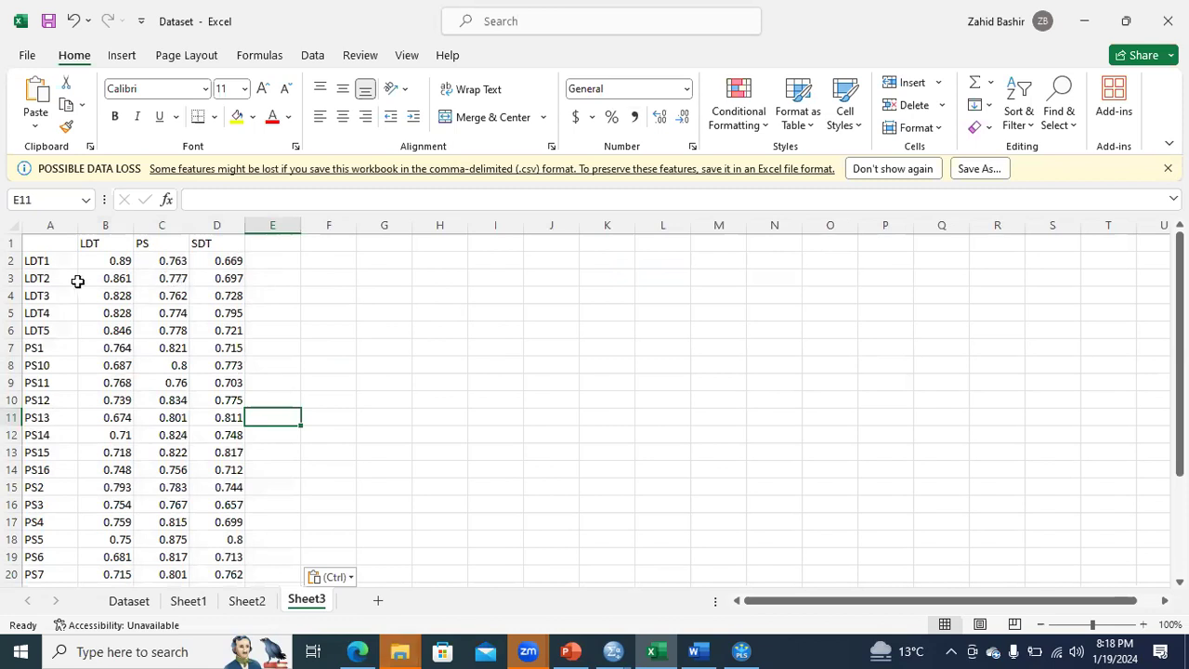
# Center the LDT loadings column, including its header, in column B.
pyautogui.click(94, 242)
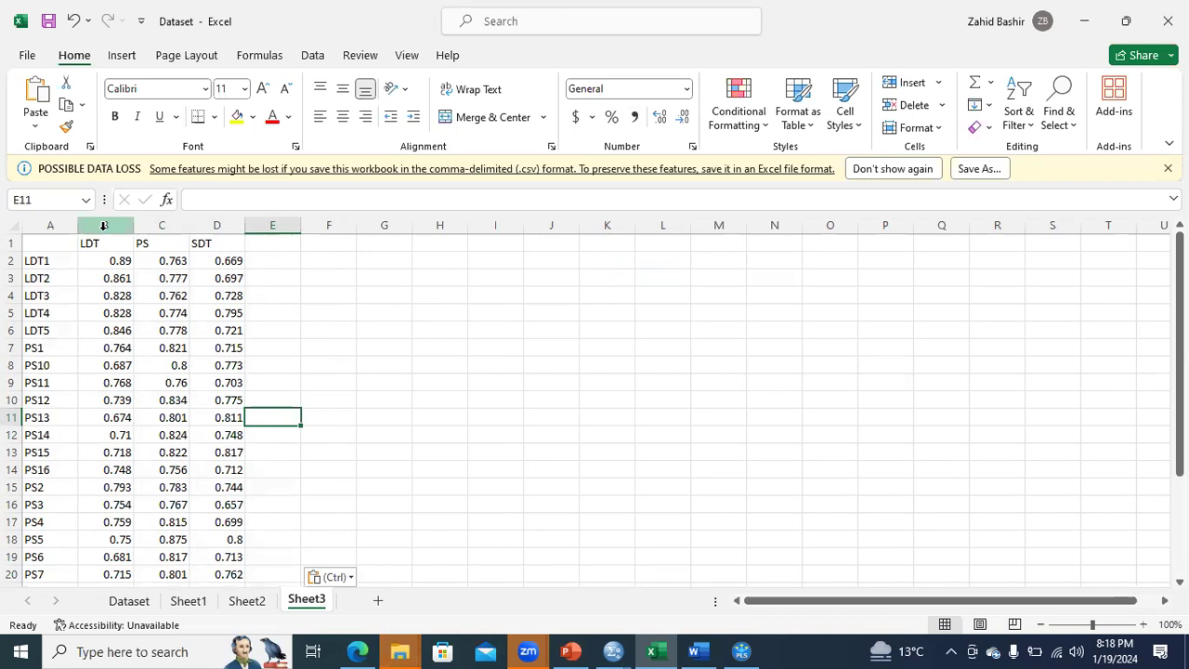
pyautogui.hotkey('ctrl', 'shift', 'Down')
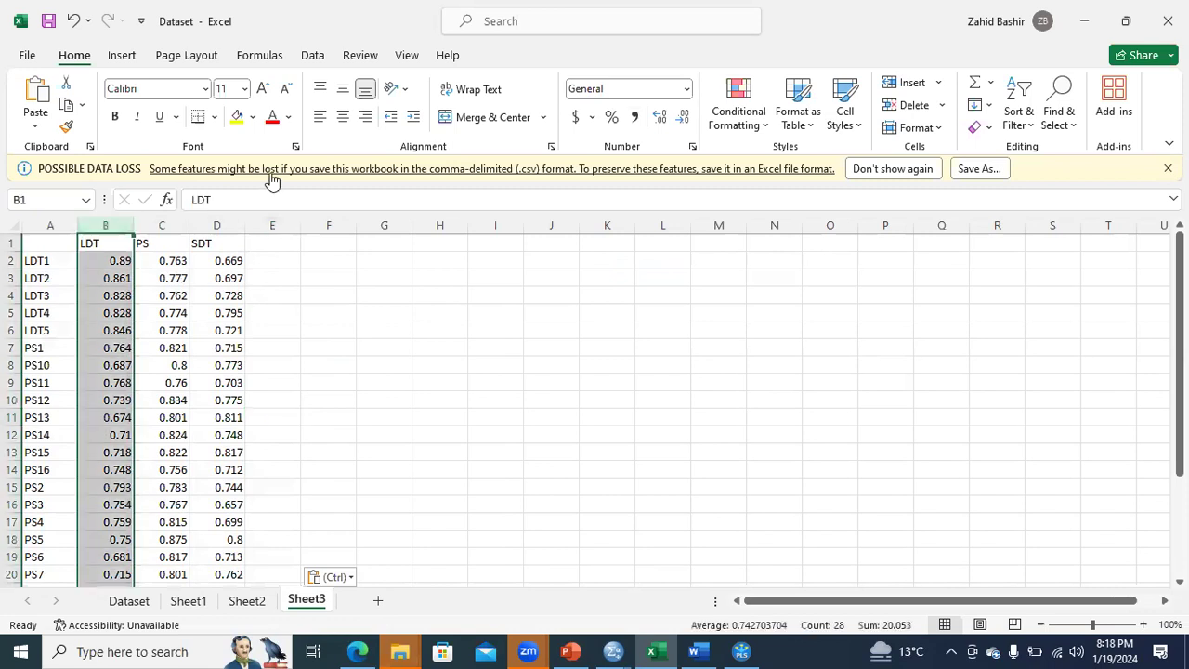
pyautogui.click(342, 116)
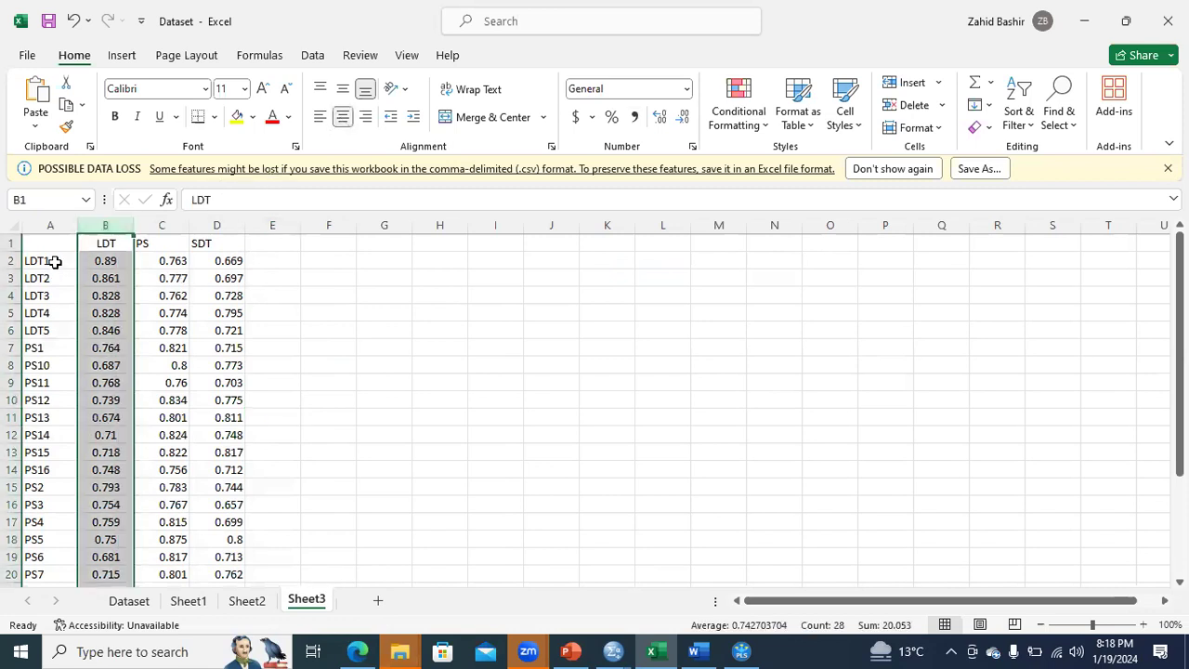
# Fill the LDT1 to LDT5 labels and their LDT loadings (A2:B6) with yellow.
pyautogui.moveTo(53, 261); pyautogui.dragTo(97, 329)
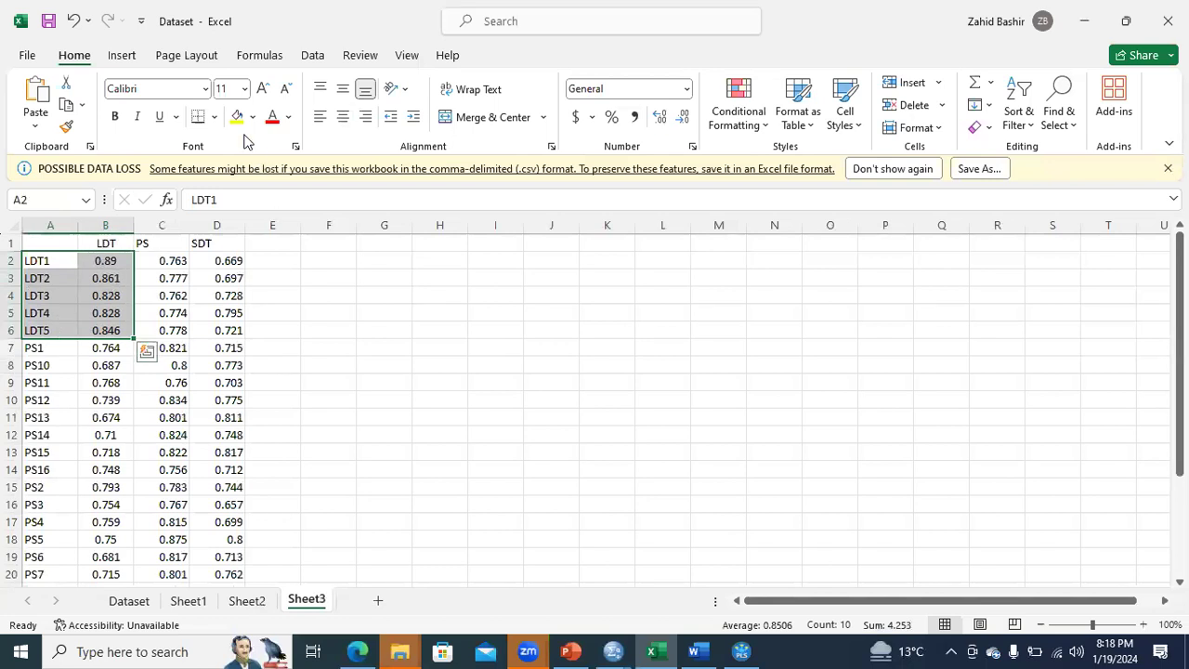
pyautogui.click(167, 200)
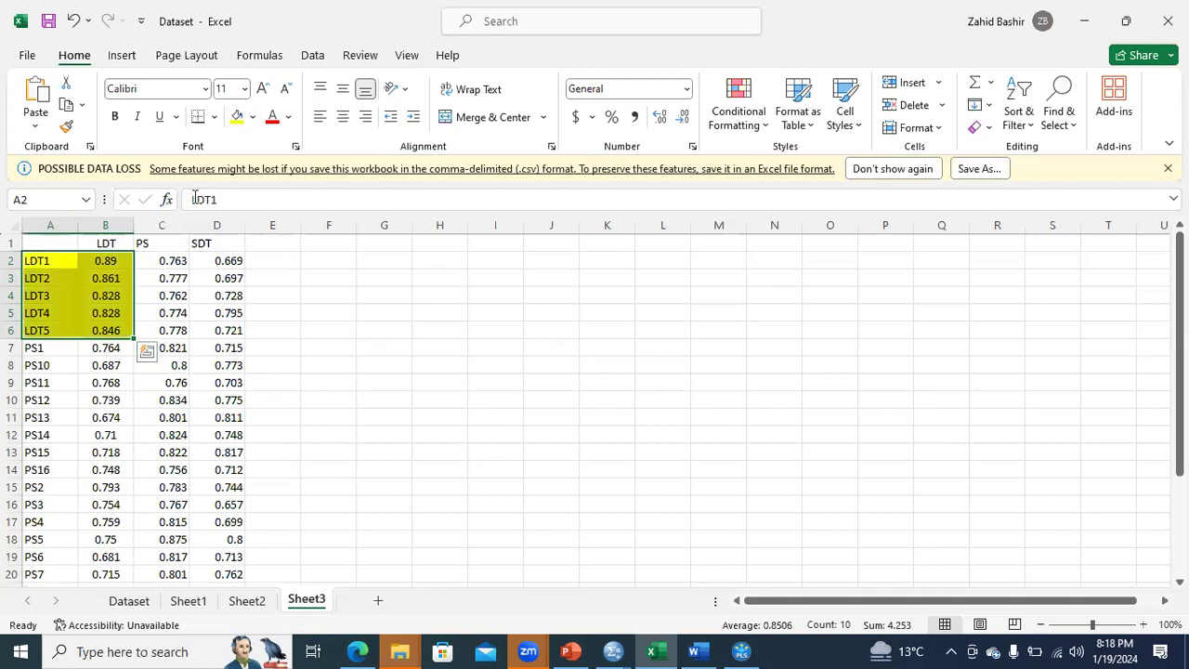
pyautogui.click(111, 285)
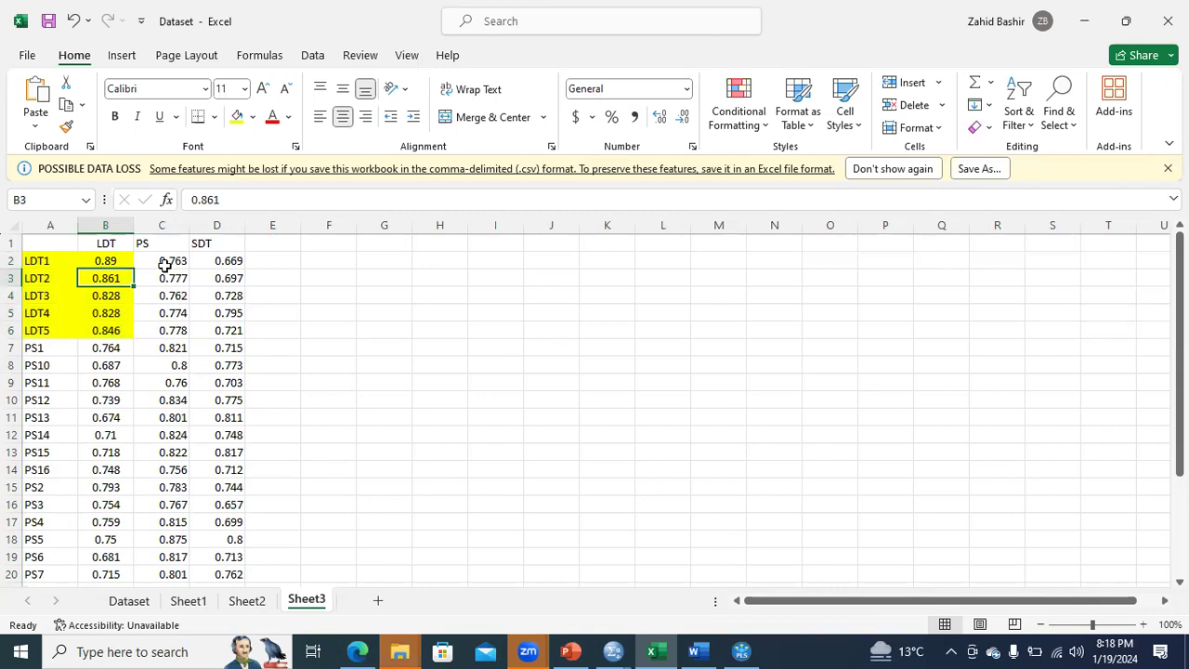
# Center the PS and SDT headers and their values for LDT1 to LDT5 (C1:D6).
pyautogui.moveTo(173, 264); pyautogui.dragTo(225, 338)
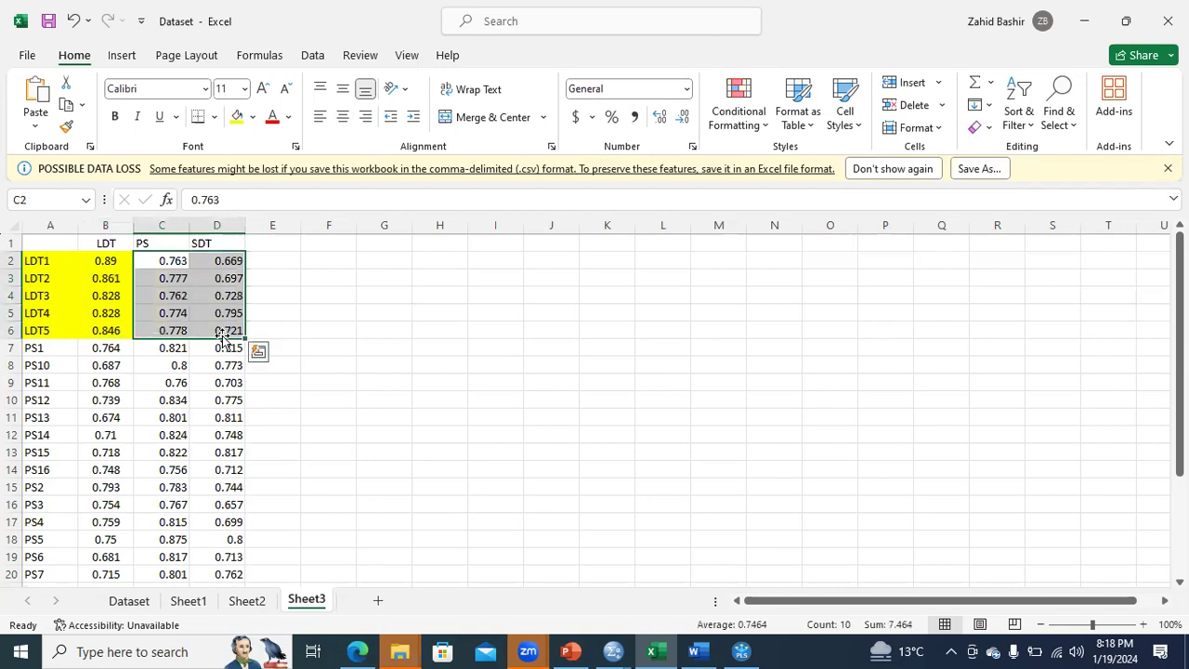
pyautogui.moveTo(173, 244); pyautogui.dragTo(221, 327)
pyautogui.click(343, 119)
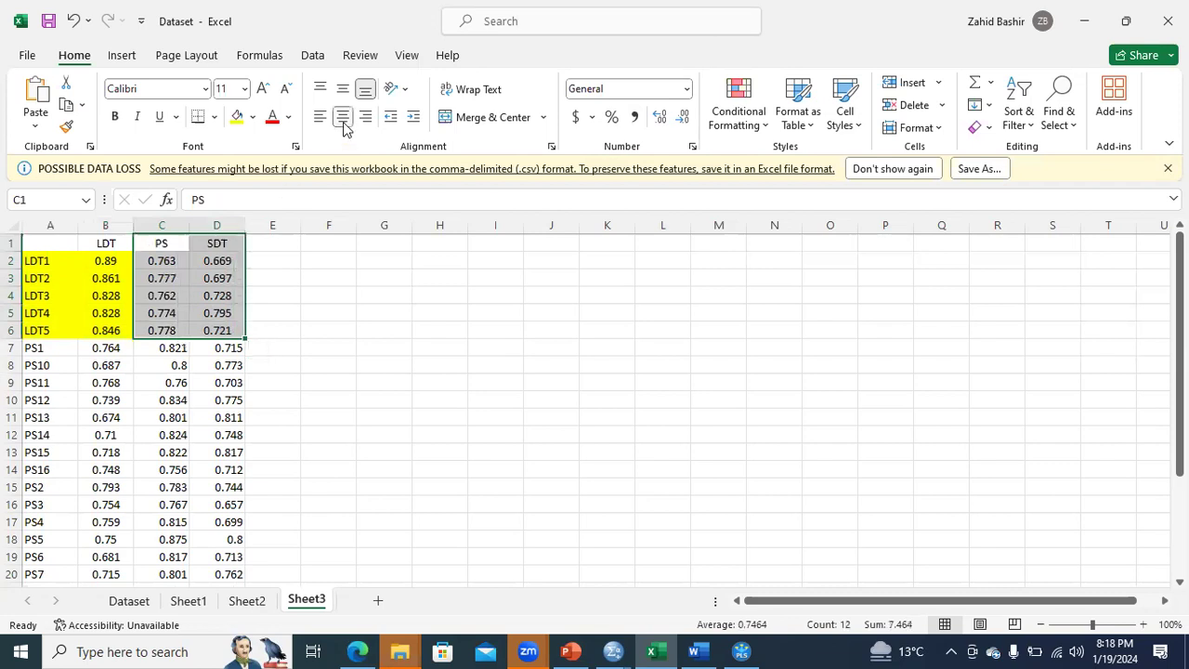
pyautogui.click(221, 277)
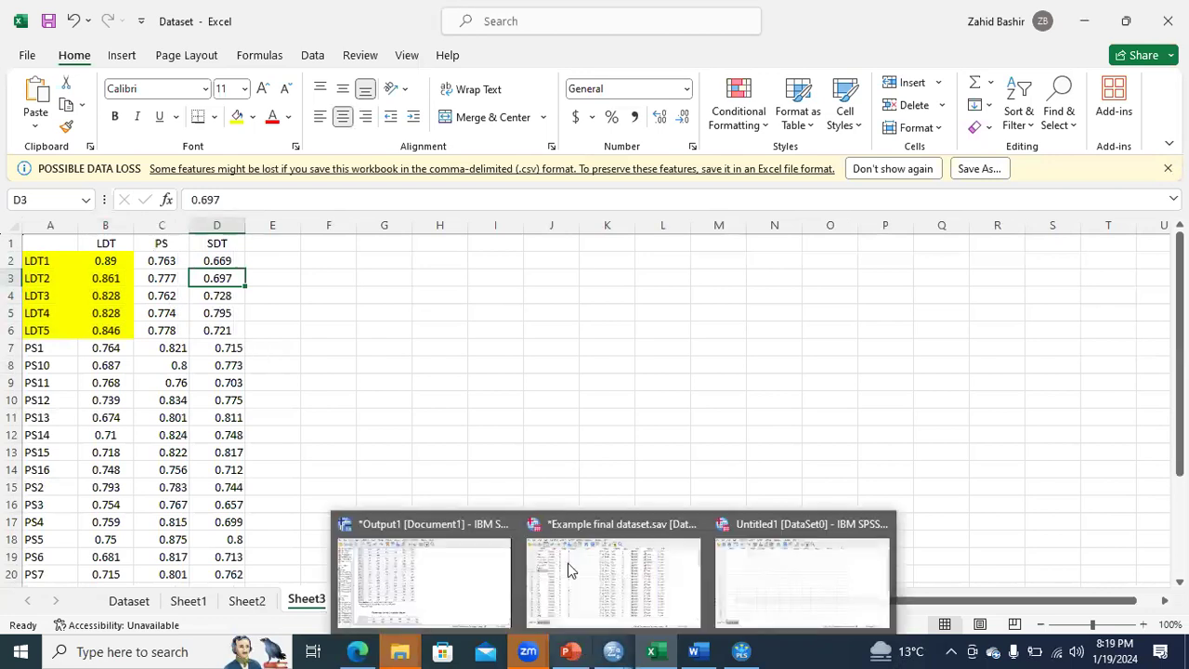
# Switch to the Day11 PowerPoint deck and examine the Step 6 rule on removing cross-loading items on slide 10.
pyautogui.click(570, 651)
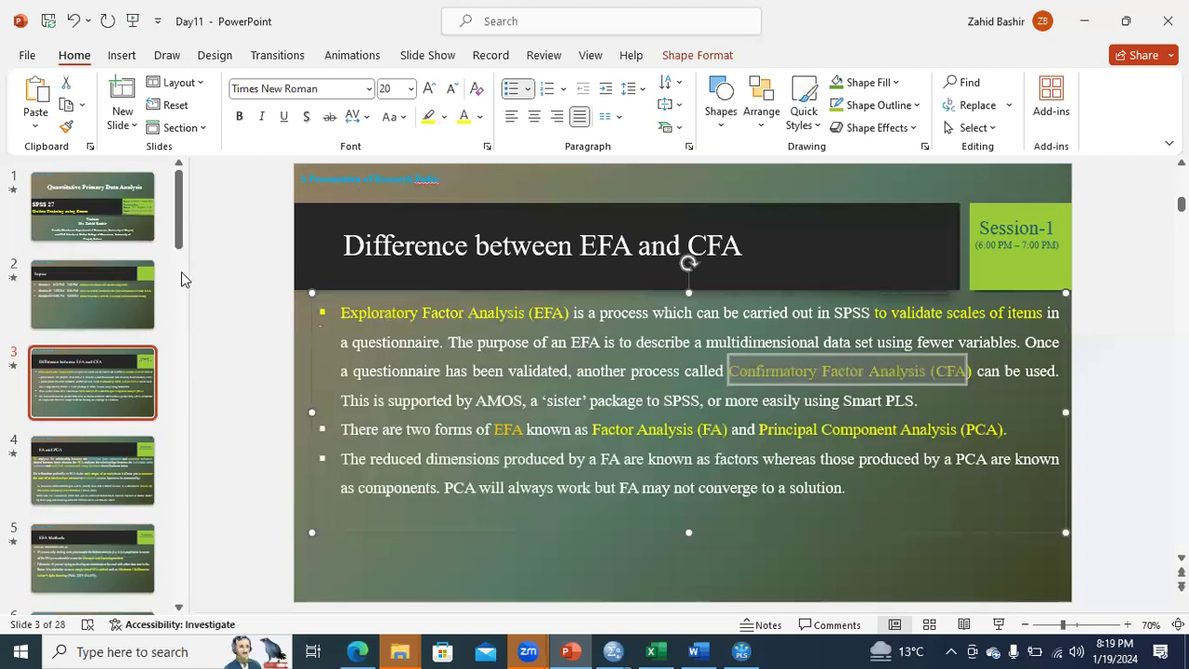
pyautogui.scroll(-2, 127, 266)
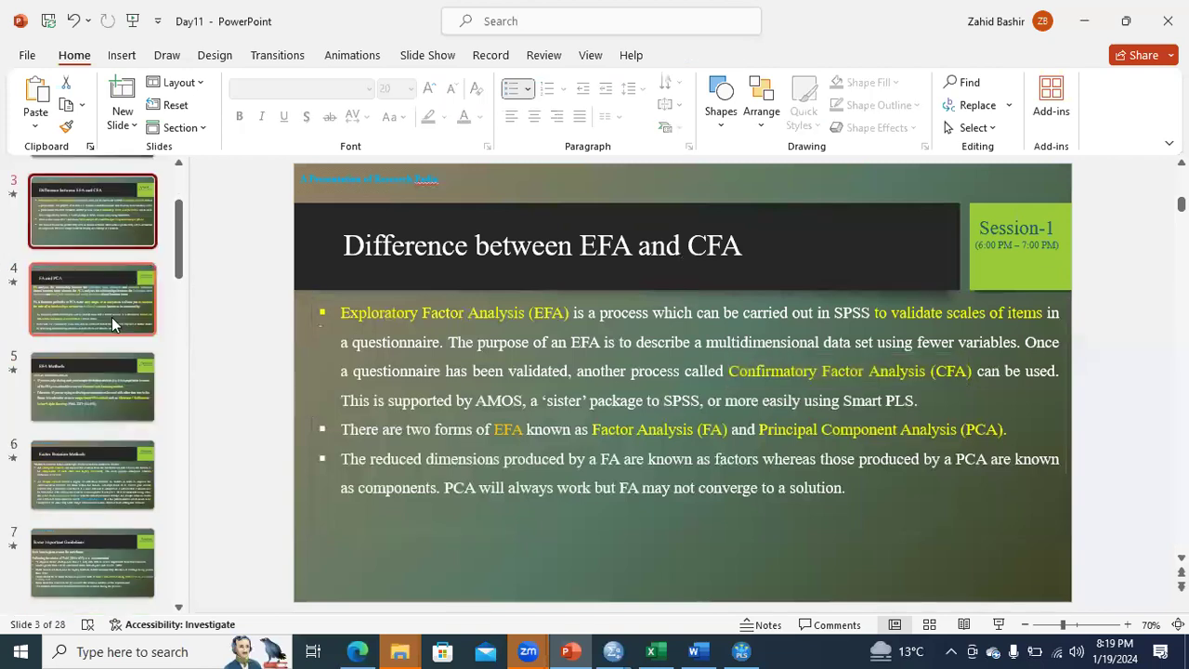
pyautogui.click(111, 317)
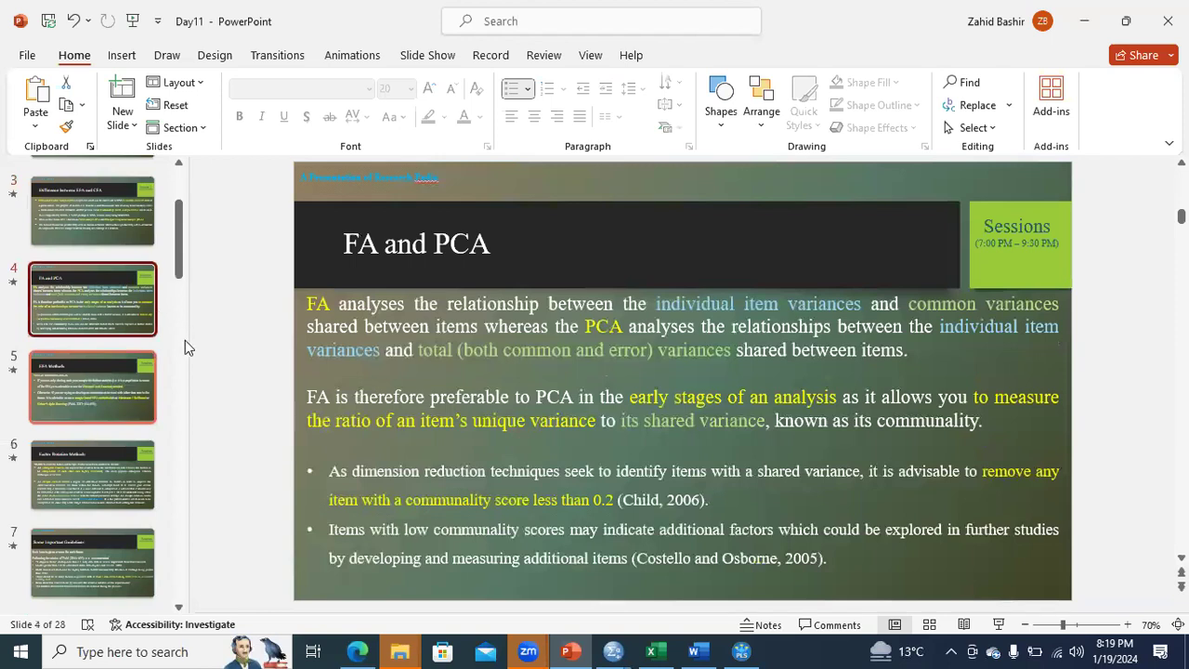
pyautogui.click(110, 398)
pyautogui.scroll(-5, 106, 448)
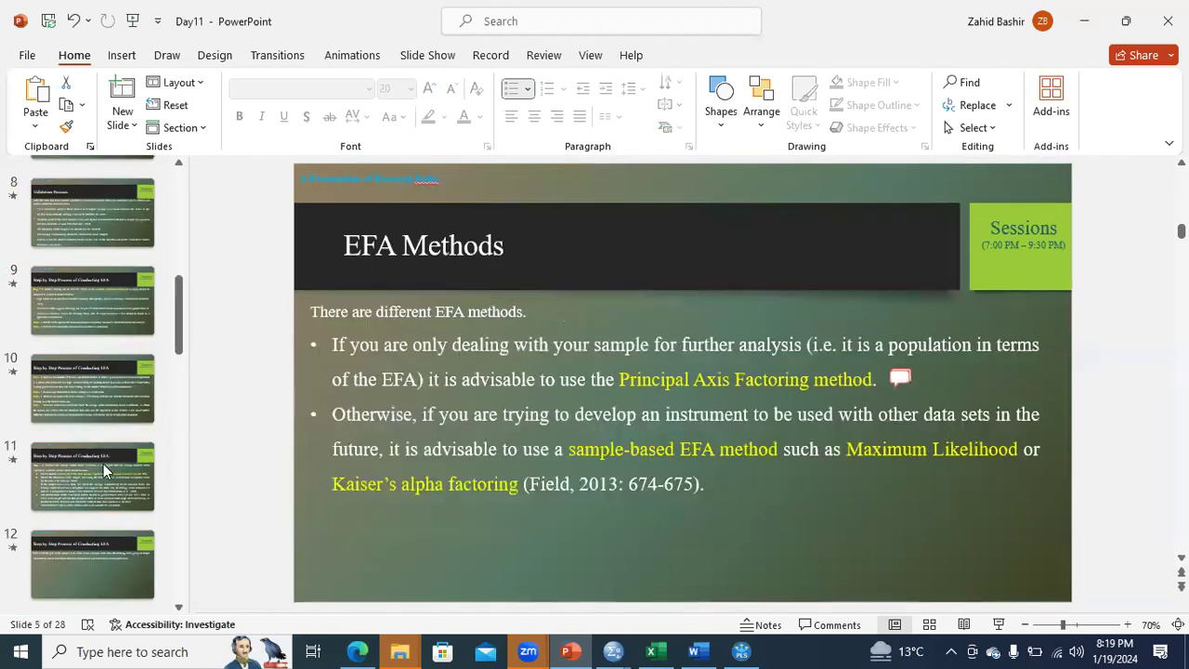
pyautogui.click(103, 464)
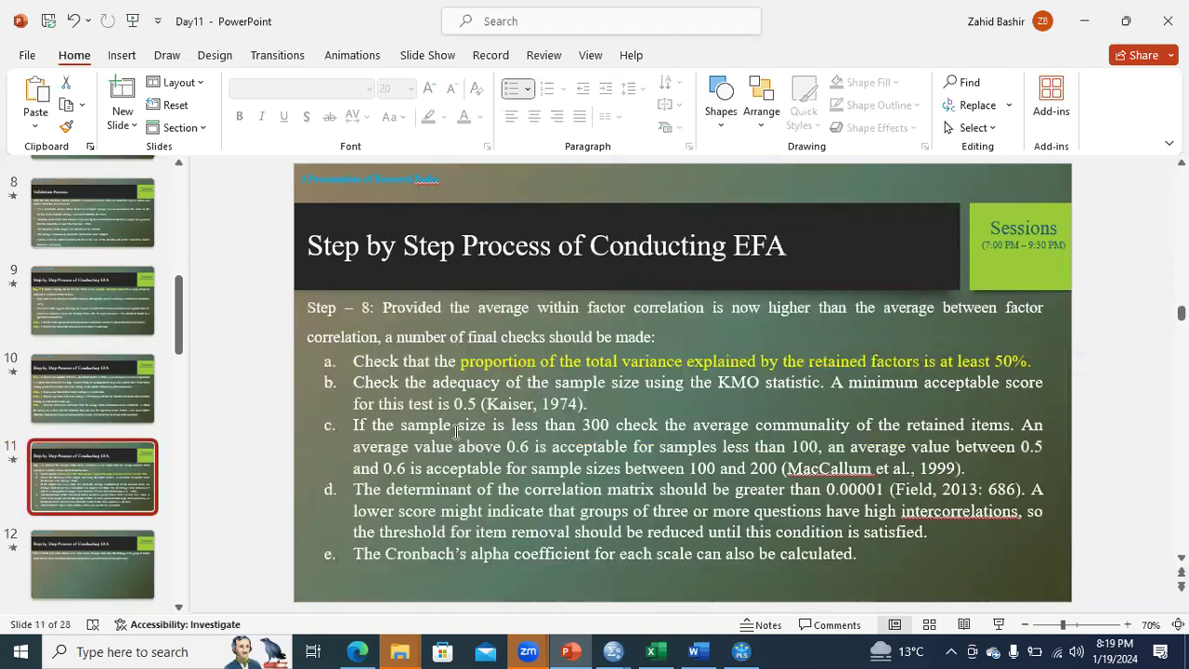
pyautogui.press('Up')
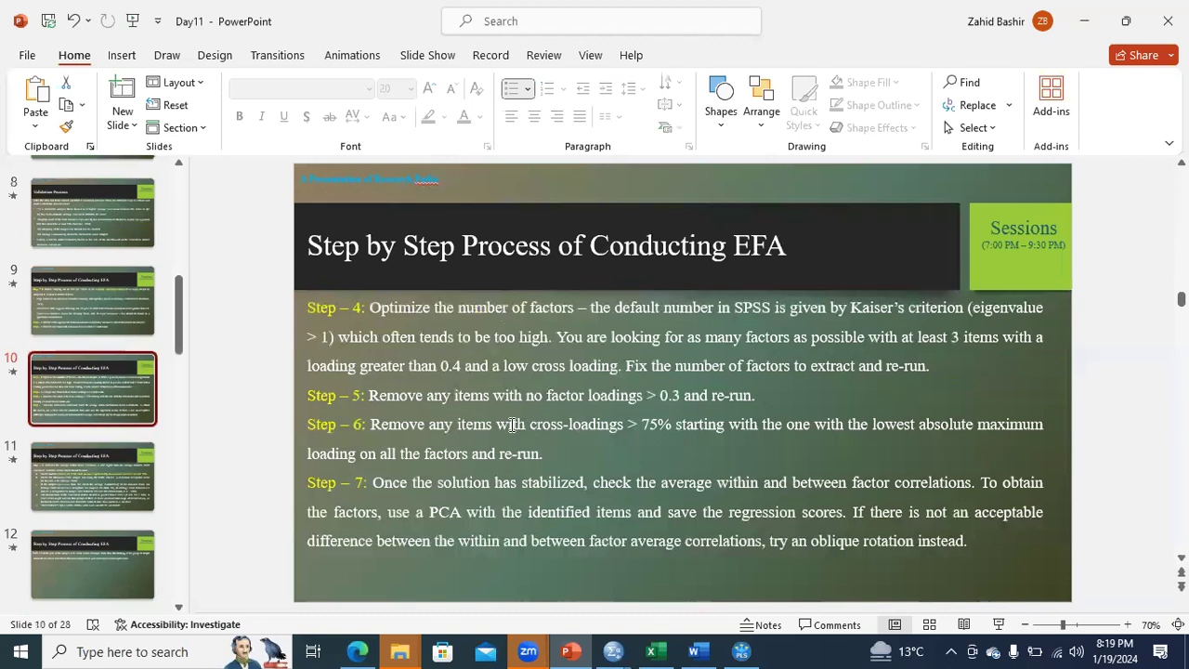
pyautogui.moveTo(371, 424); pyautogui.dragTo(669, 429)
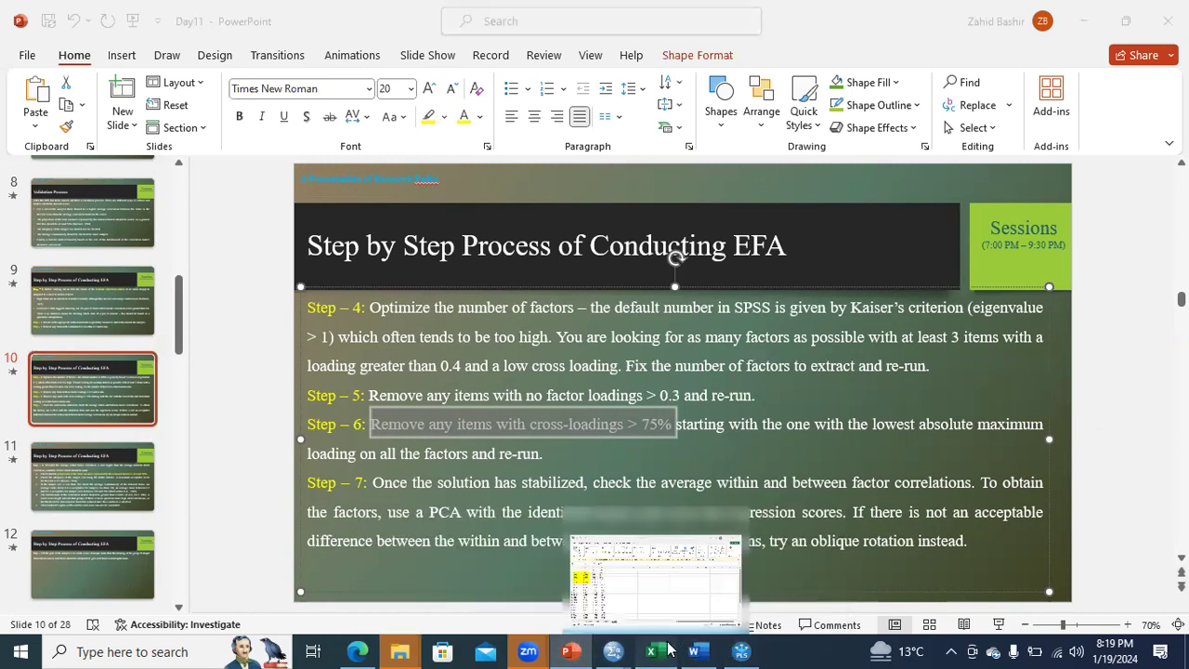
# Switch back to Excel and fill the PS cross loadings of LDT1 to LDT5 (C2:C6) with light orange.
pyautogui.click(710, 576)
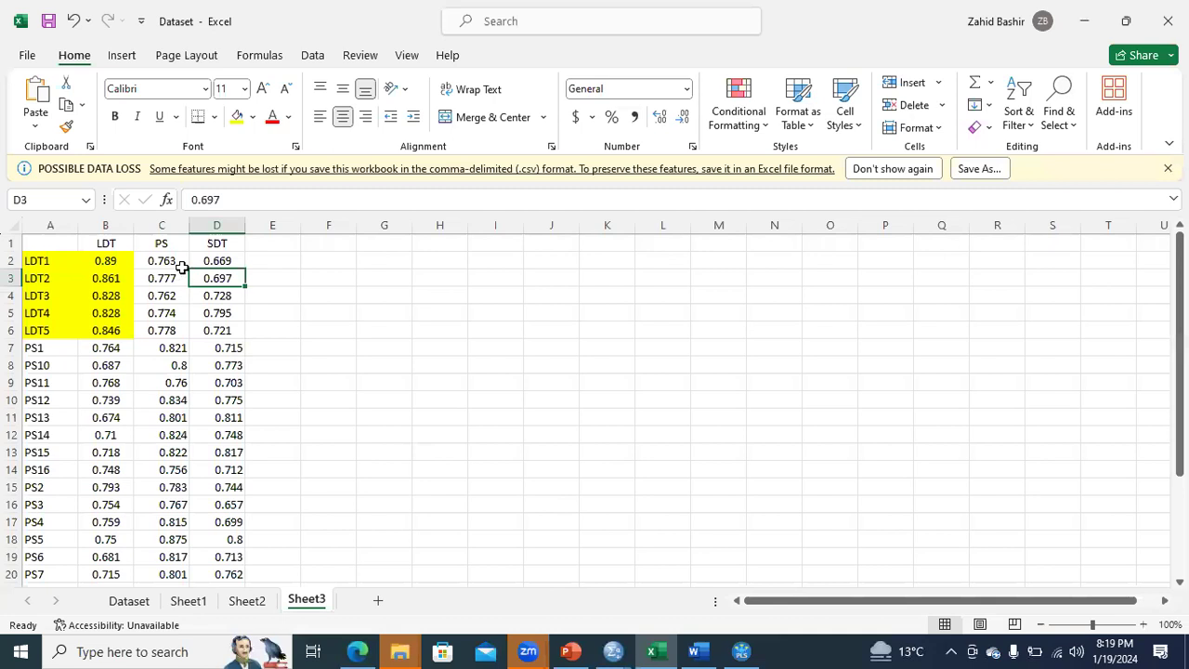
pyautogui.moveTo(175, 327); pyautogui.dragTo(176, 254)
pyautogui.click(251, 117)
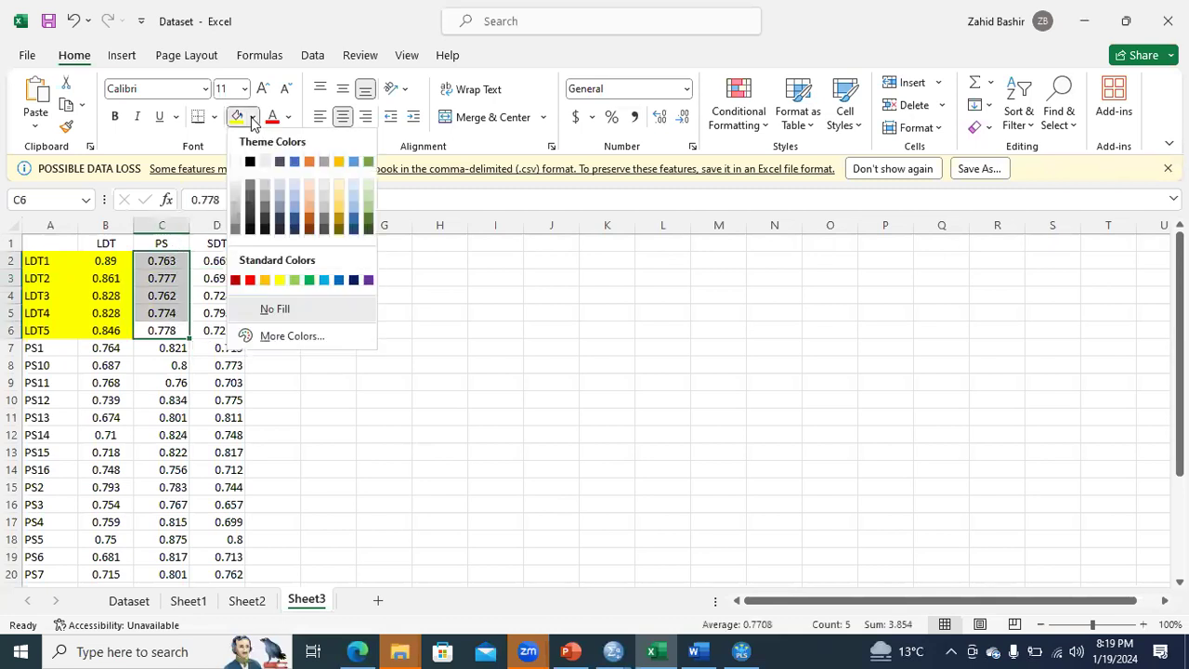
pyautogui.click(306, 193)
# Fill the SDT cross loadings of LDT1 and LDT2 (D2:D3) with light green.
pyautogui.moveTo(229, 261); pyautogui.dragTo(233, 274)
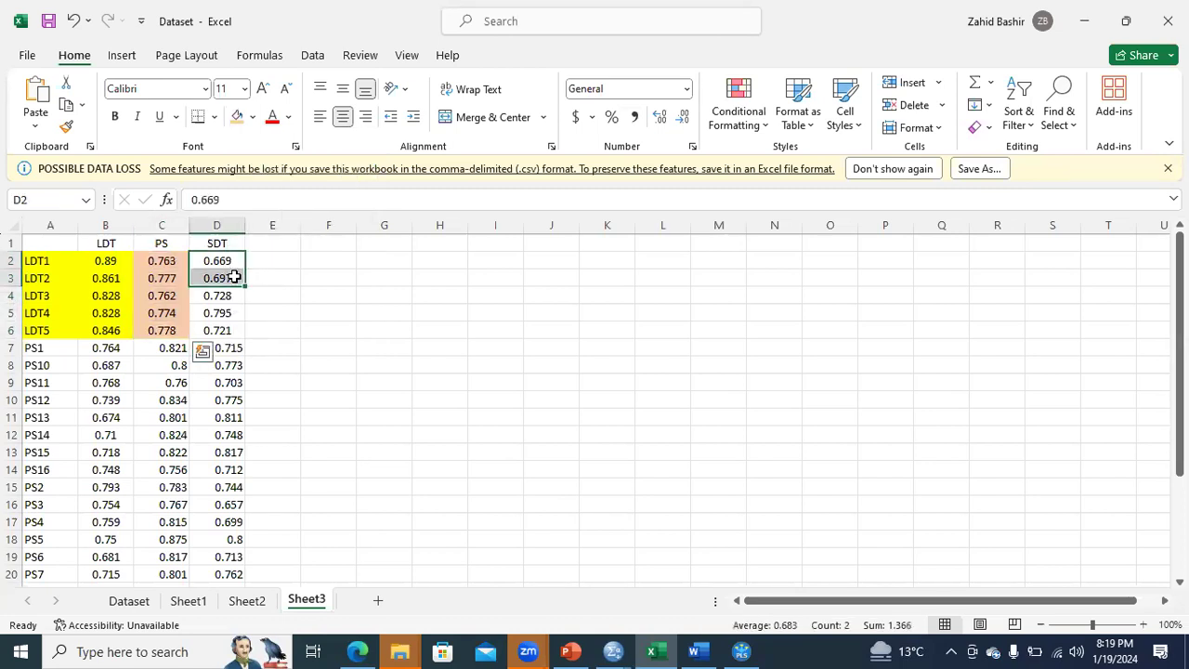
pyautogui.click(289, 117)
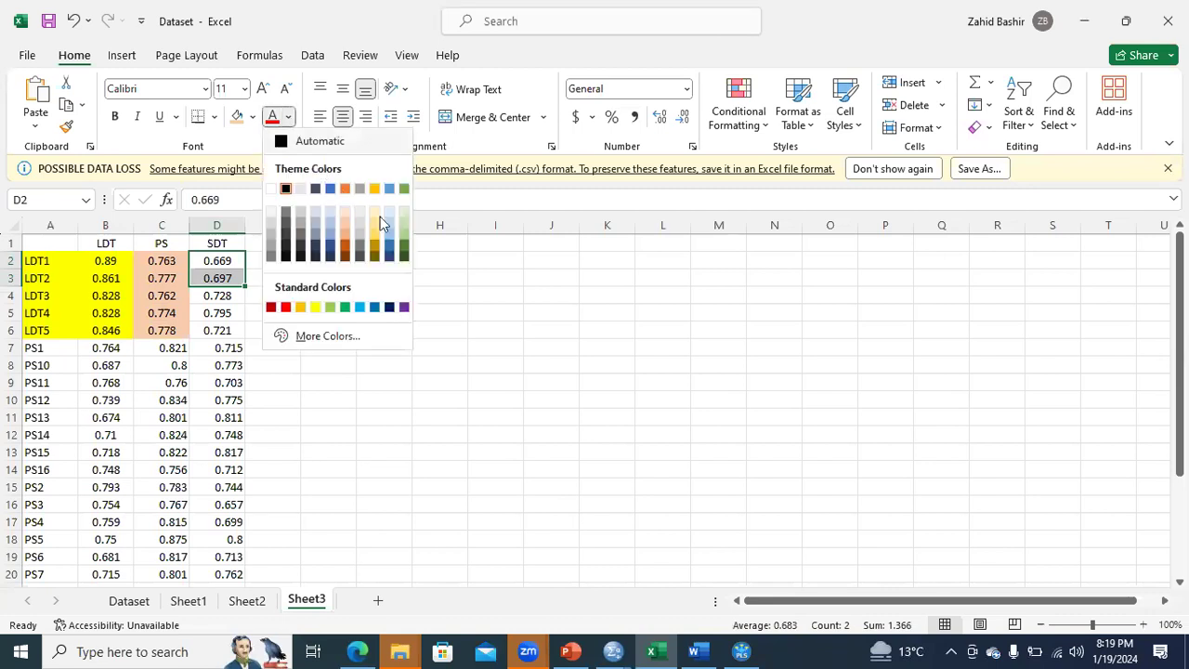
pyautogui.click(251, 117)
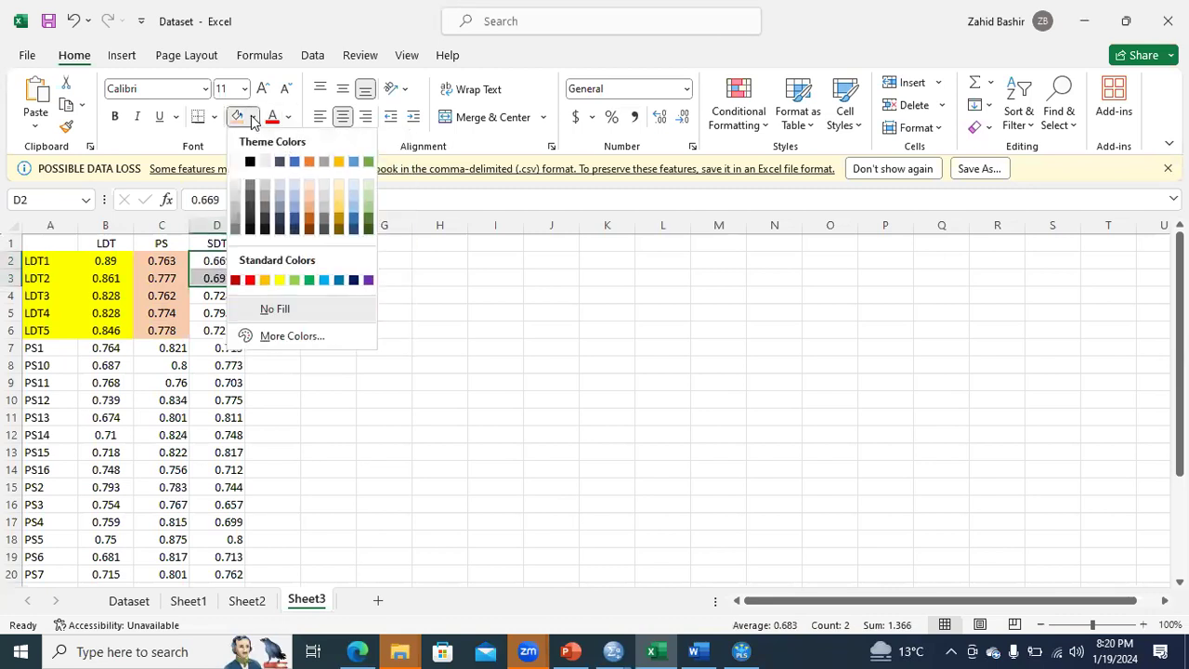
pyautogui.click(368, 211)
# Fill the SDT cross loading of LDT4 (D5) with the same light orange as the PS values.
pyautogui.moveTo(227, 298); pyautogui.dragTo(230, 317)
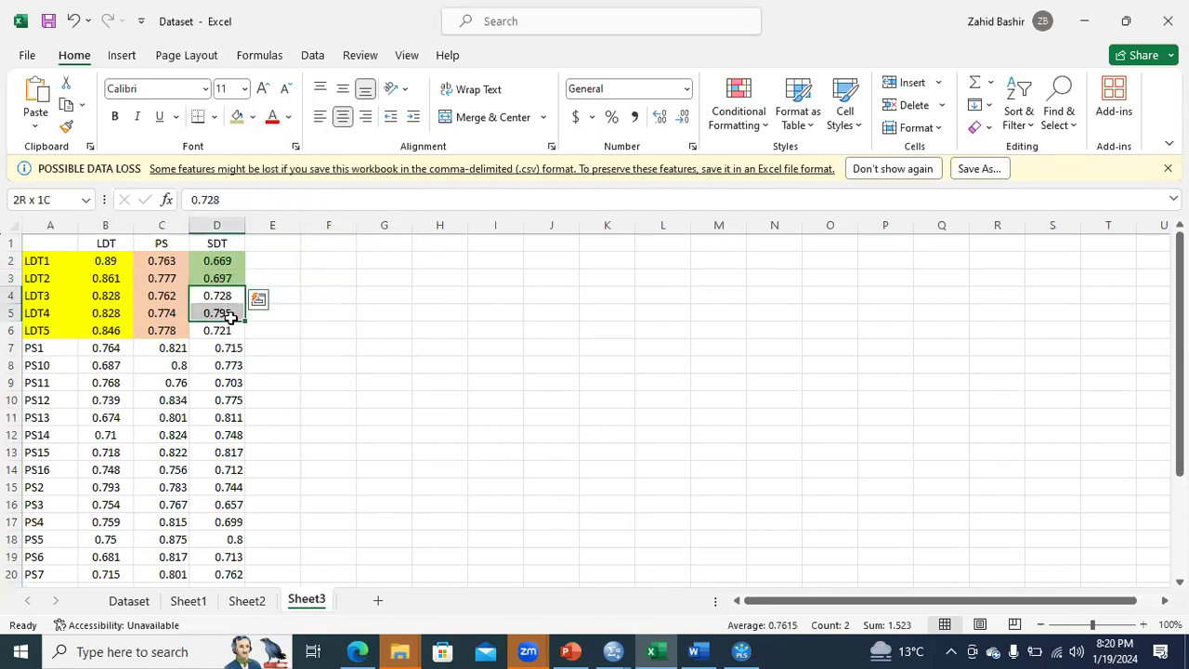
pyautogui.click(228, 313)
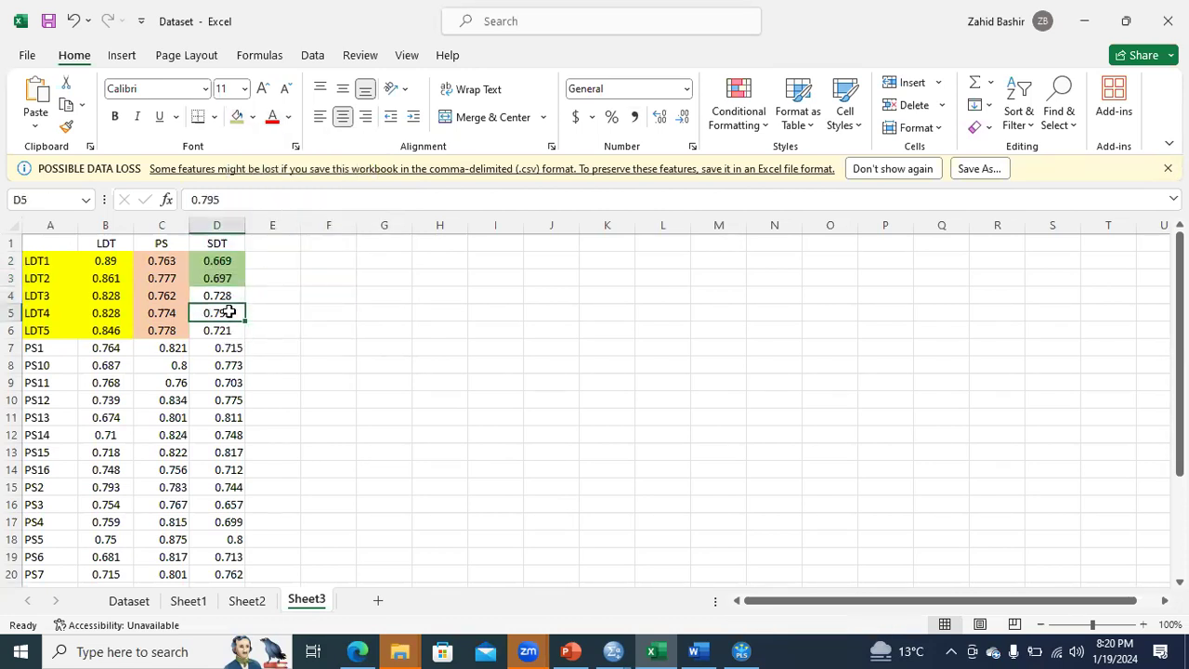
pyautogui.click(251, 117)
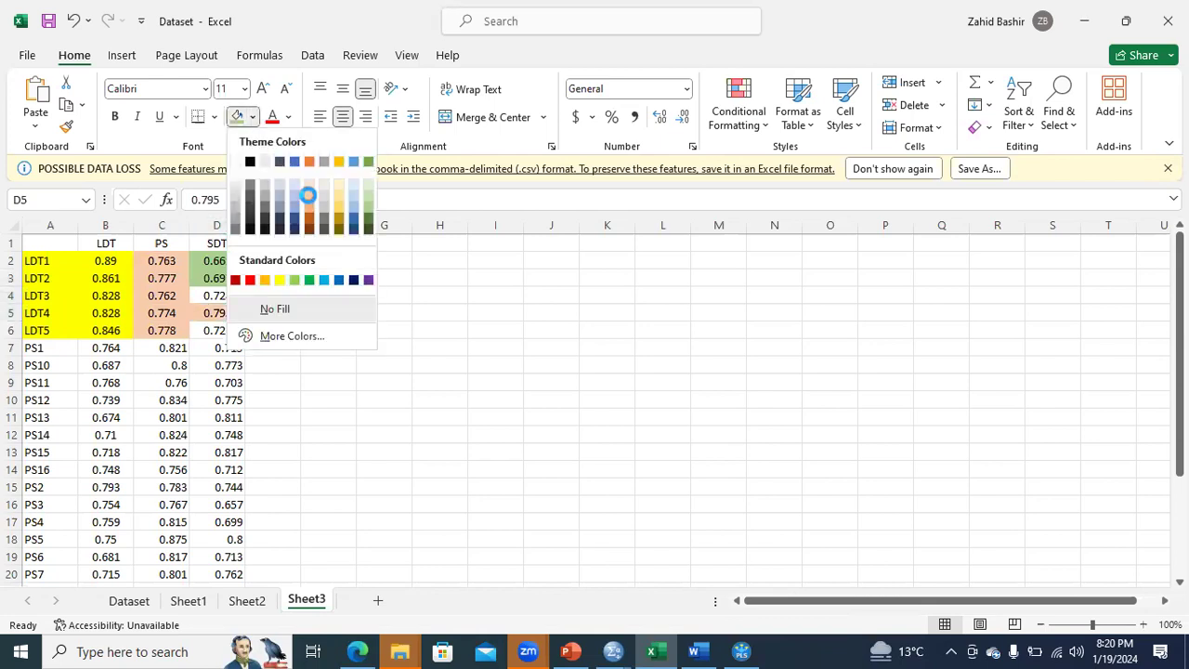
pyautogui.click(308, 193)
# Fill the SDT cross loadings of LDT3 and LDT5 (D4 and D6) with the standard light blue.
pyautogui.click(223, 293)
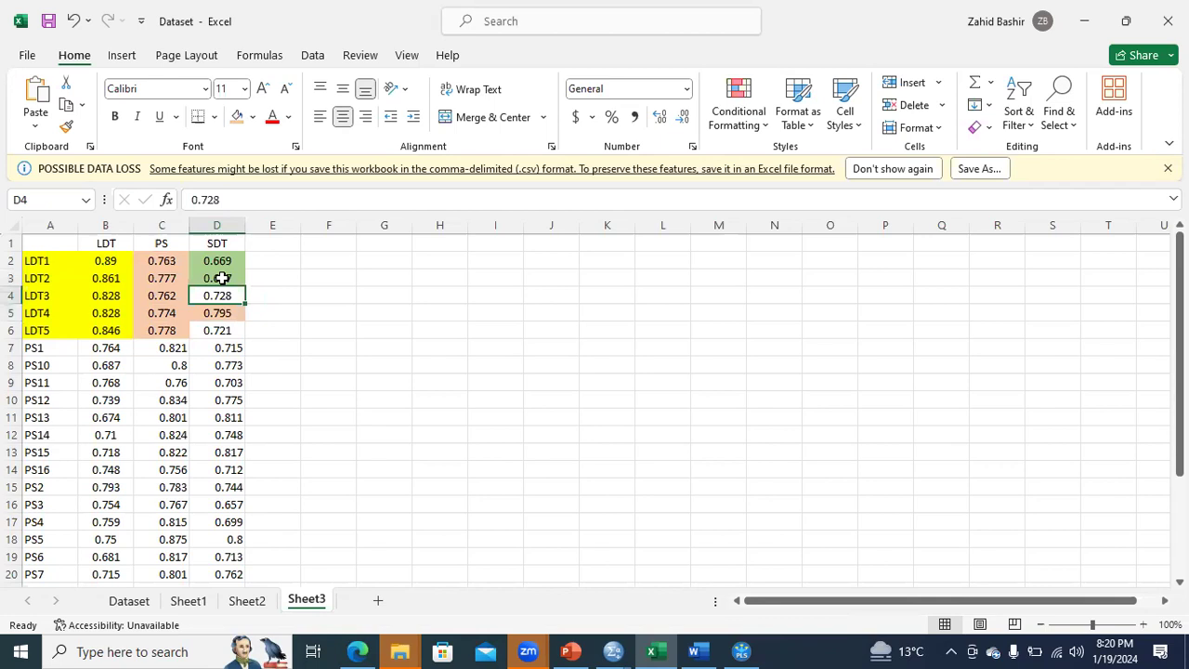
pyautogui.click(252, 117)
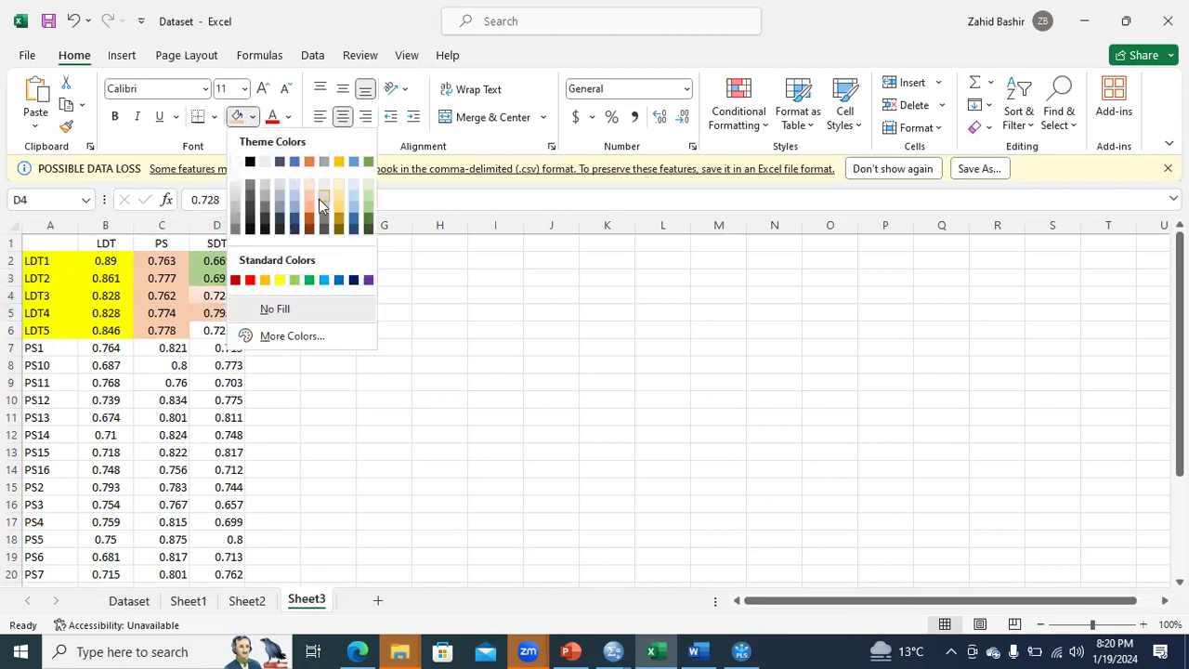
pyautogui.click(324, 280)
pyautogui.click(225, 327)
pyautogui.click(237, 116)
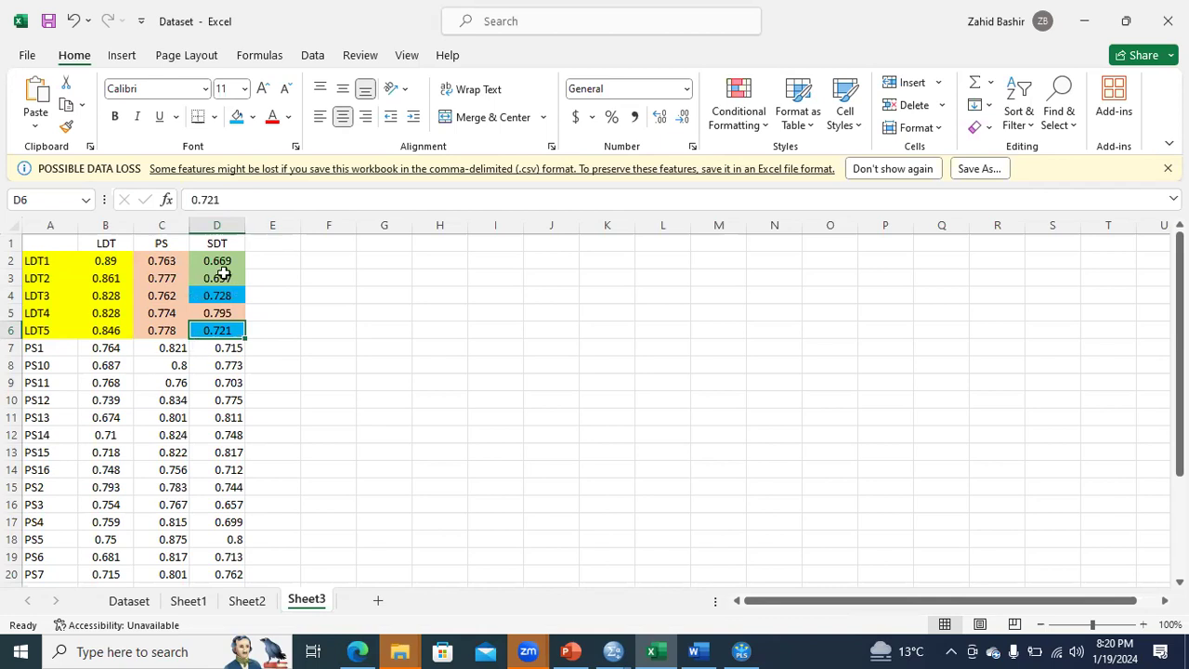
# Extend the light blue fill across the LDT3 and LDT5 rows, covering A4:C4 and A6:C6.
pyautogui.click(166, 297)
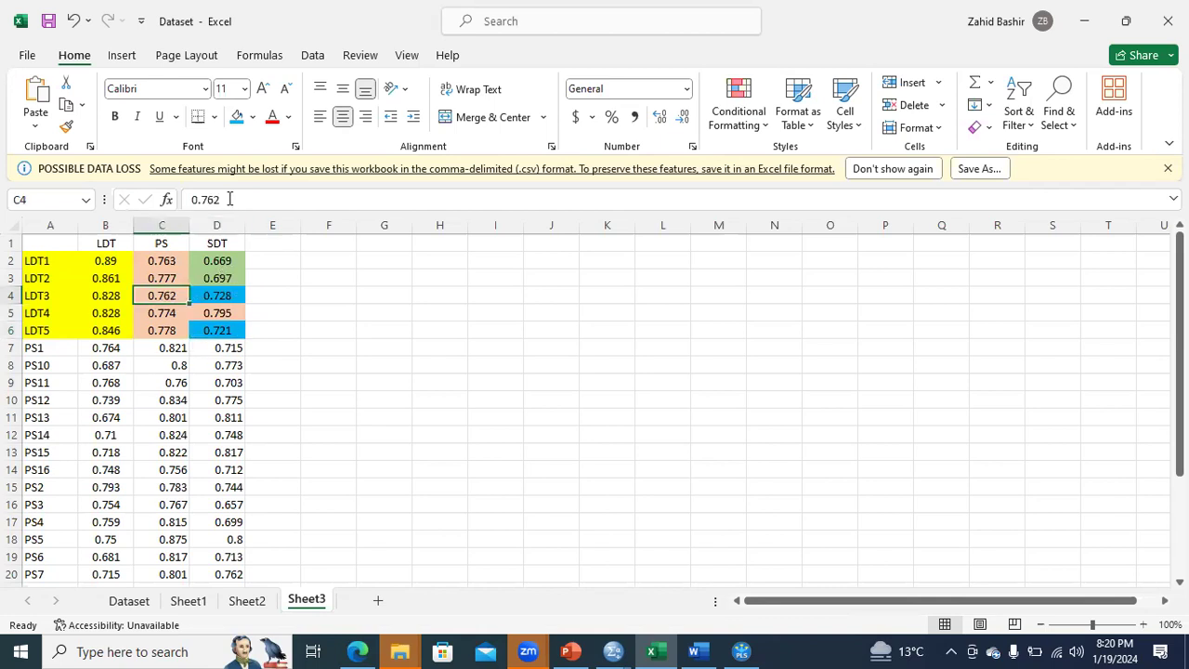
pyautogui.click(236, 121)
pyautogui.click(160, 331)
pyautogui.click(237, 119)
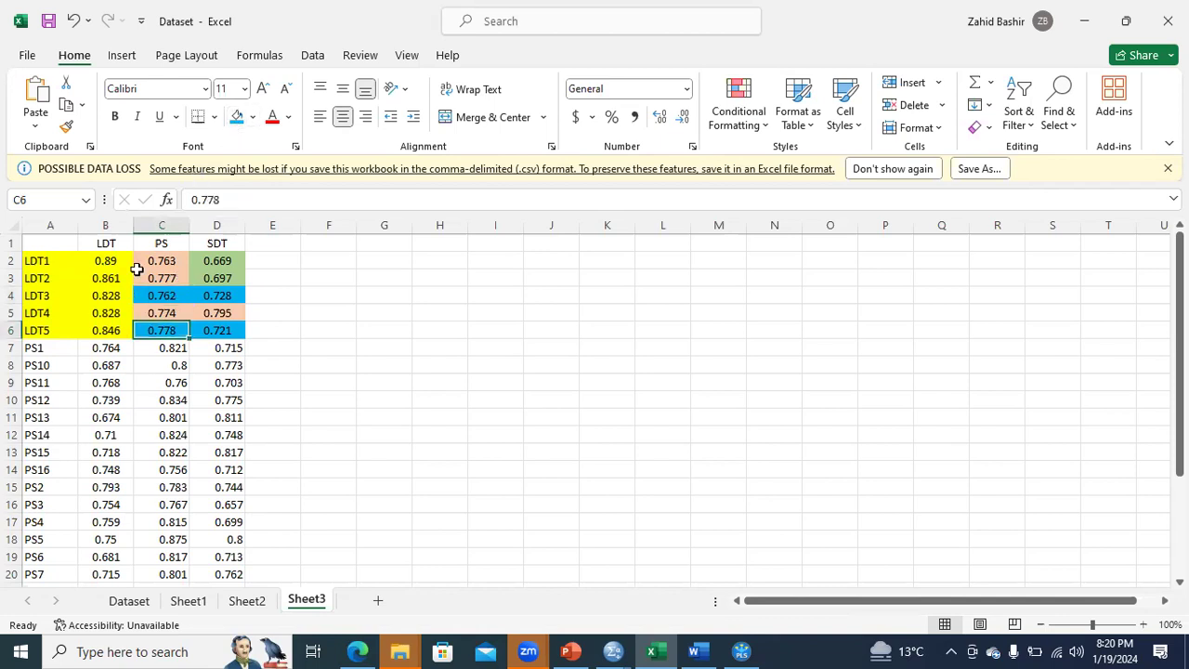
pyautogui.moveTo(42, 294); pyautogui.dragTo(163, 297)
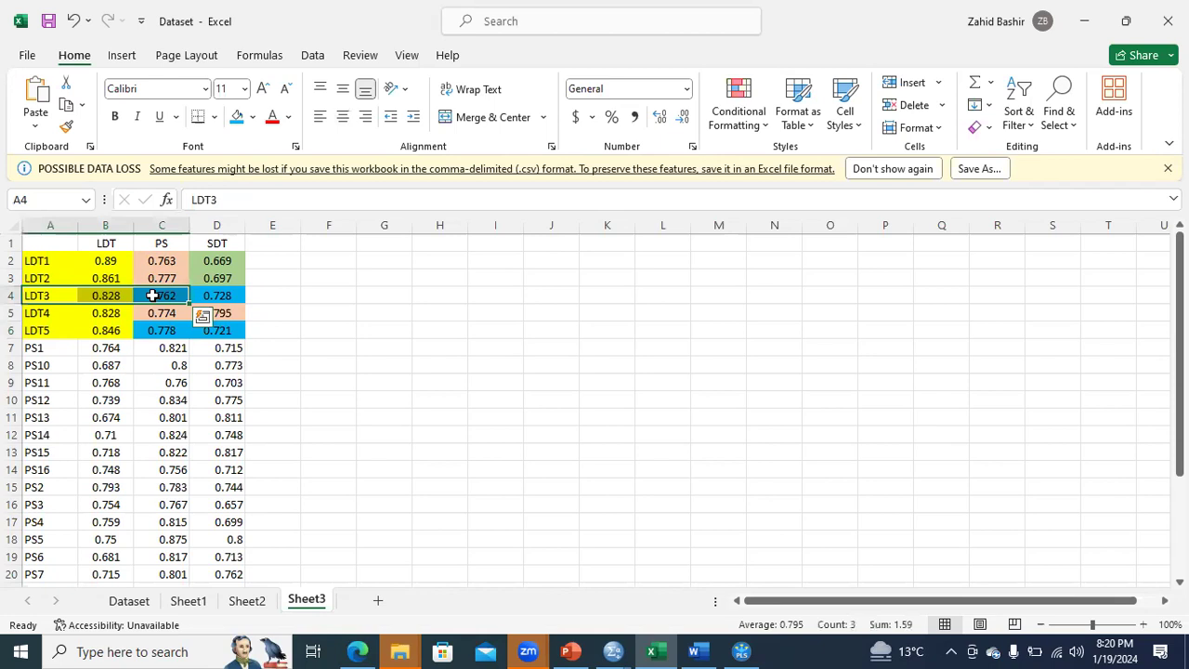
pyautogui.click(238, 117)
pyautogui.moveTo(28, 331); pyautogui.dragTo(172, 331)
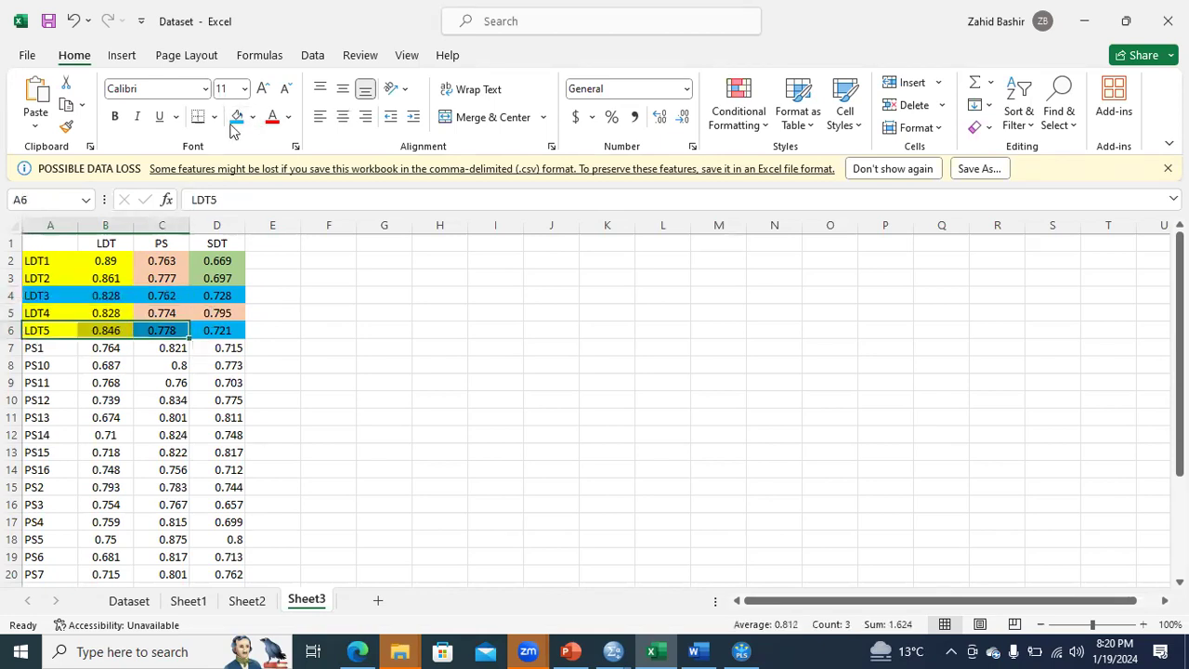
pyautogui.press('F4')
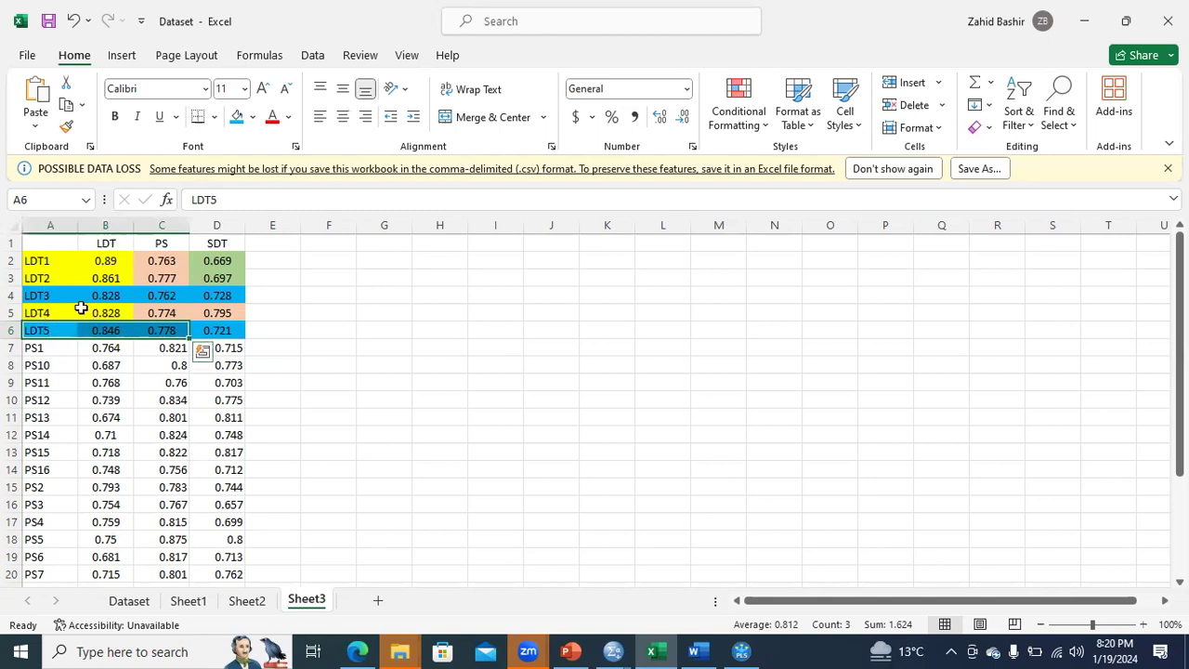
pyautogui.moveTo(43, 351); pyautogui.dragTo(36, 522)
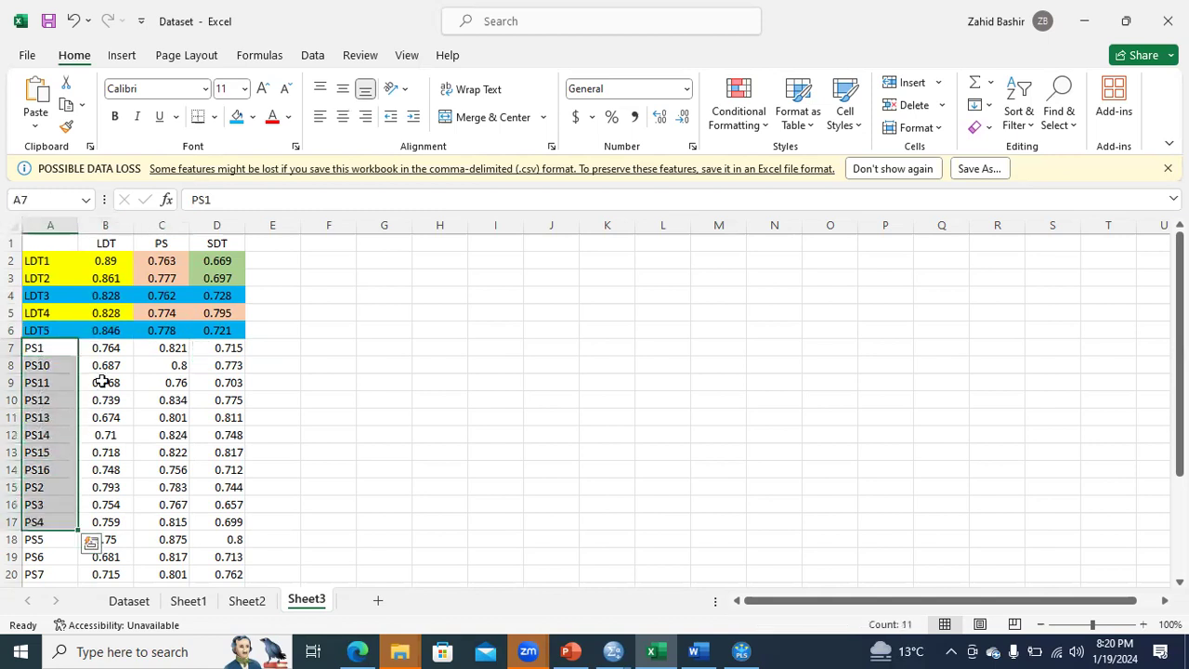
pyautogui.moveTo(109, 348); pyautogui.dragTo(111, 468)
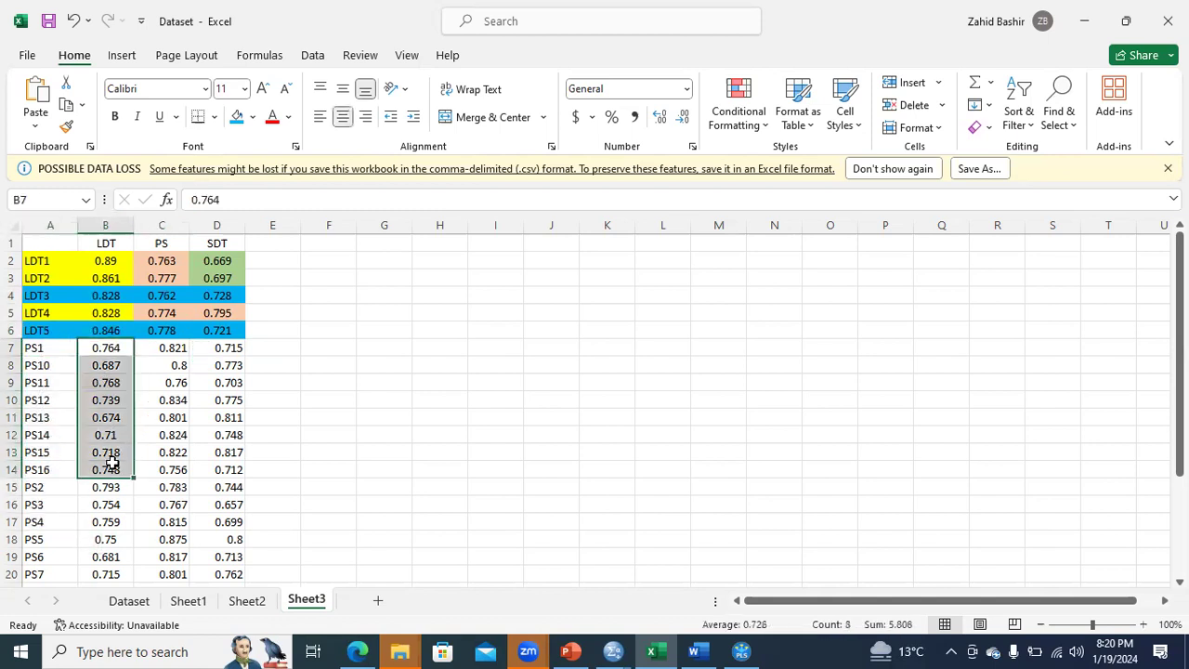
pyautogui.click(42, 367)
pyautogui.moveTo(44, 382); pyautogui.dragTo(40, 487)
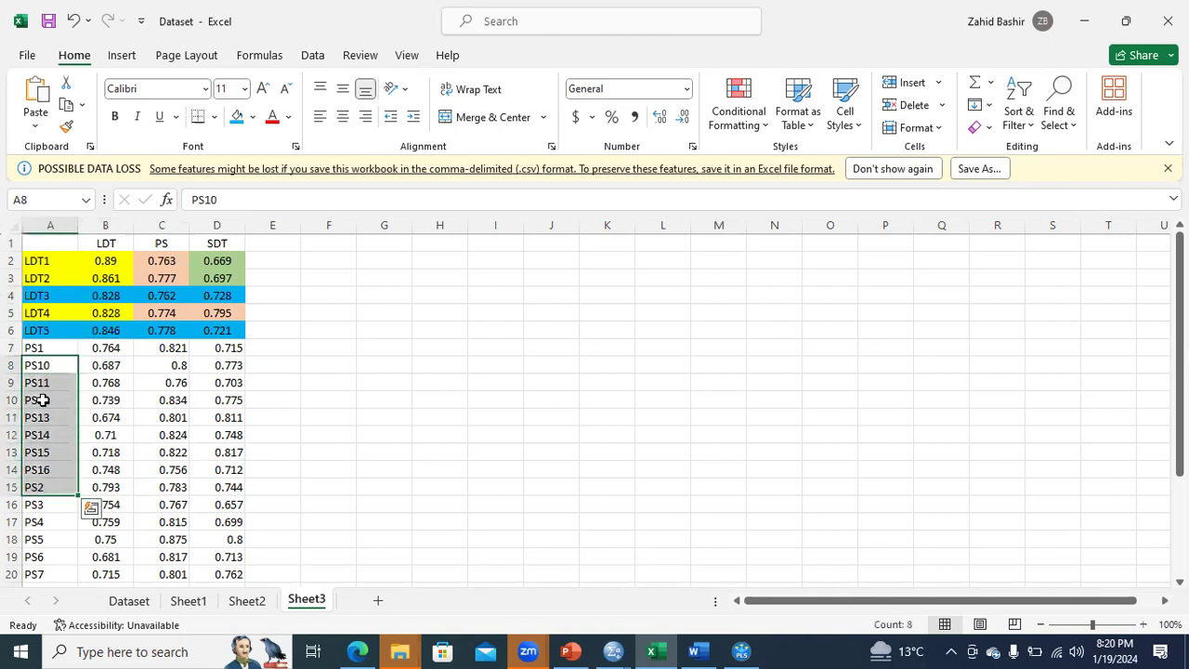
# Fill the PS item labels (A7:A22) and the PS loadings in C7:C19 with light gold.
pyautogui.moveTo(47, 347); pyautogui.dragTo(34, 538)
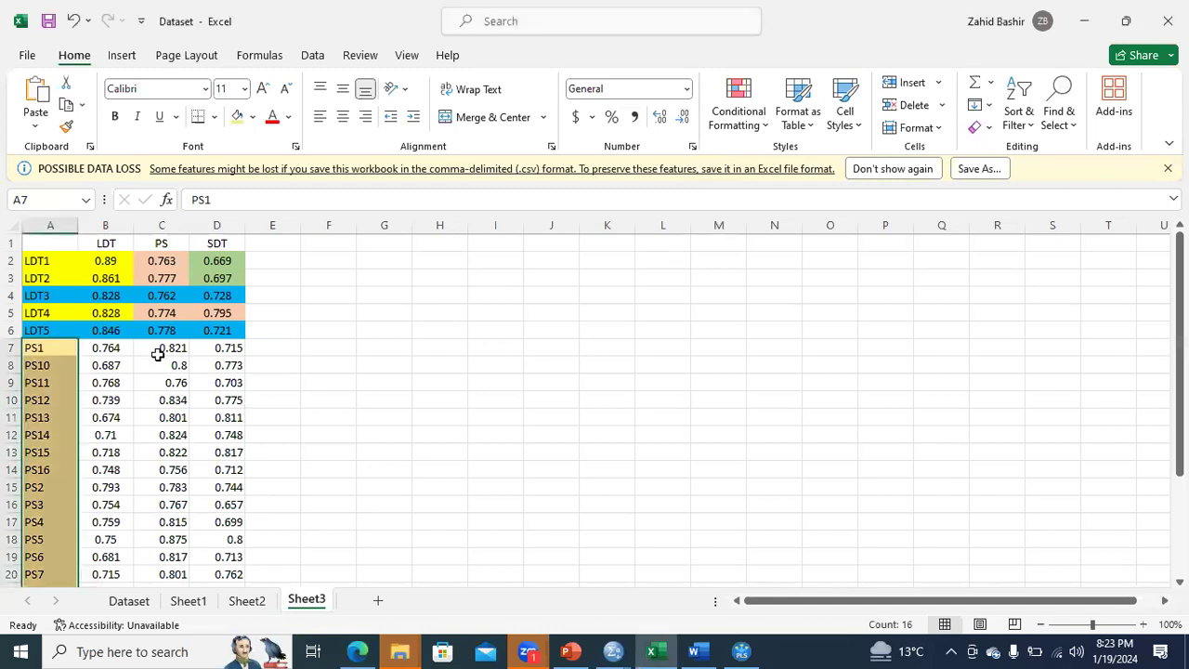
pyautogui.moveTo(165, 347); pyautogui.dragTo(162, 490)
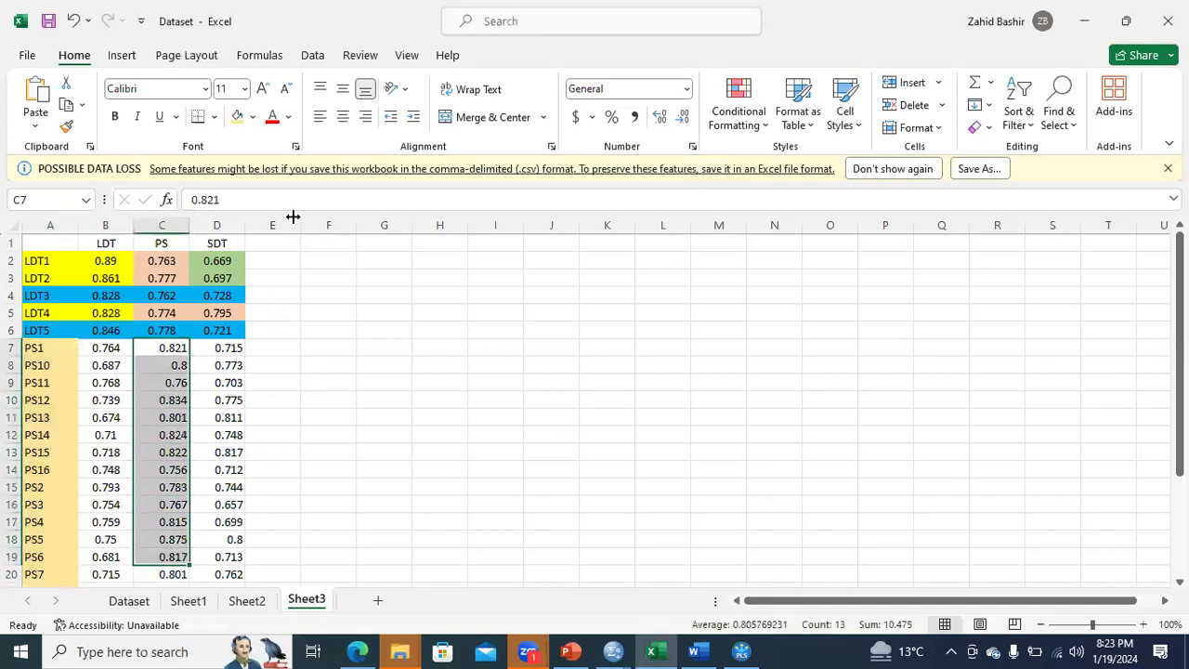
pyautogui.click(237, 124)
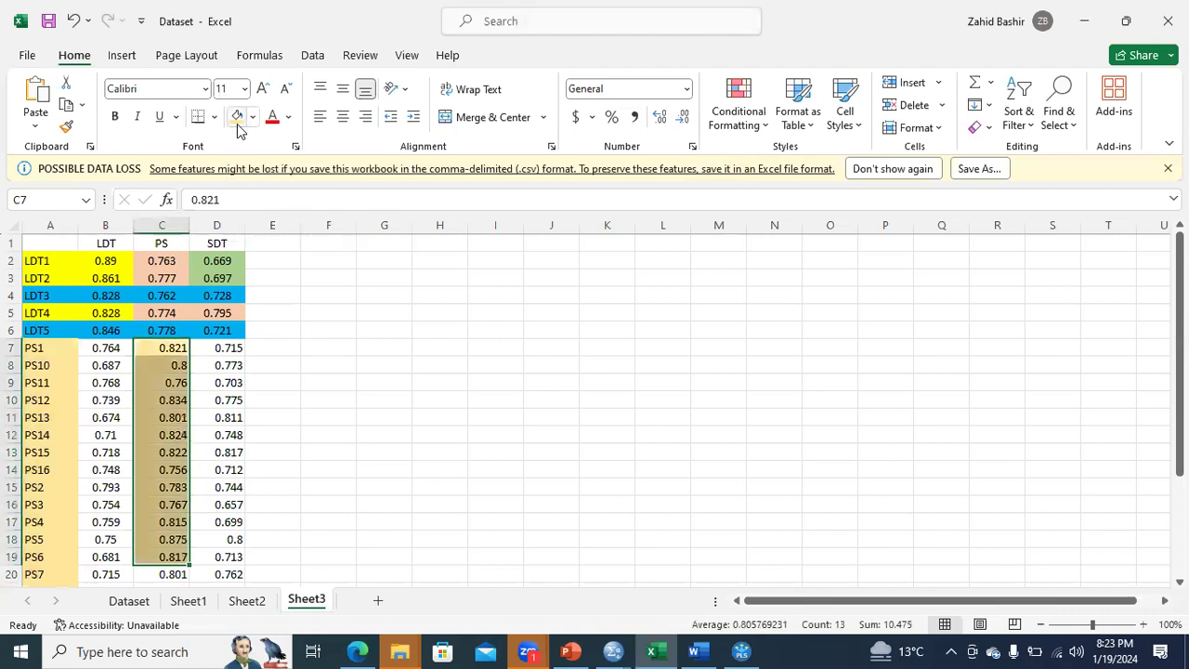
pyautogui.moveTo(111, 349); pyautogui.dragTo(101, 523)
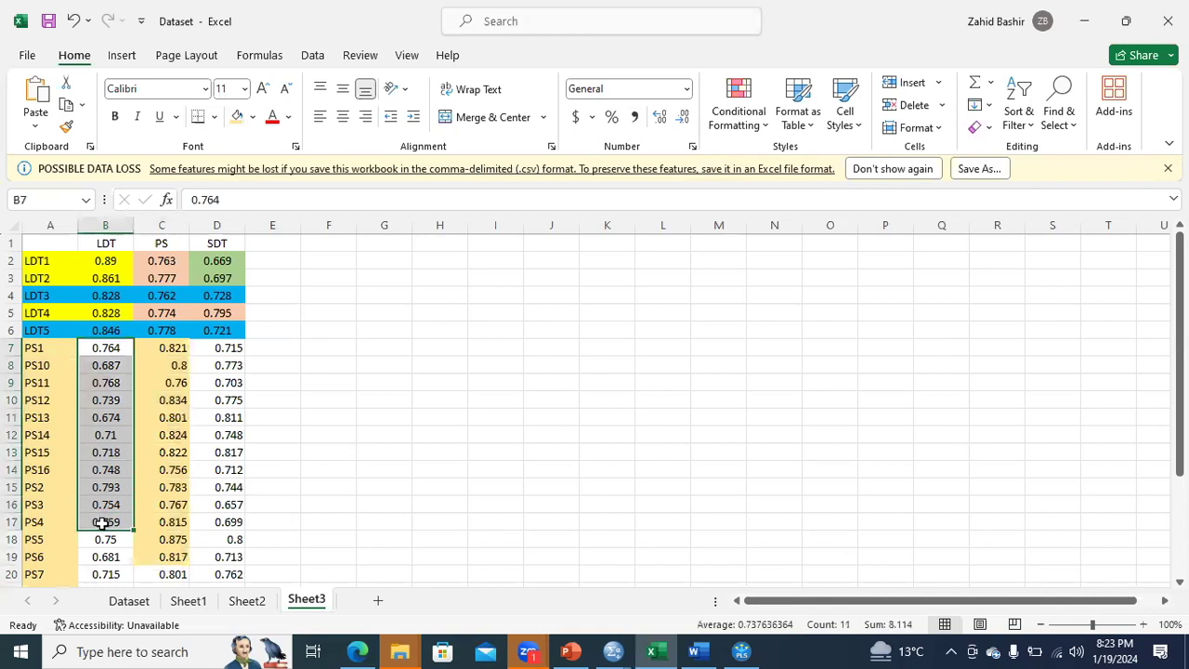
pyautogui.moveTo(212, 365); pyautogui.dragTo(219, 437)
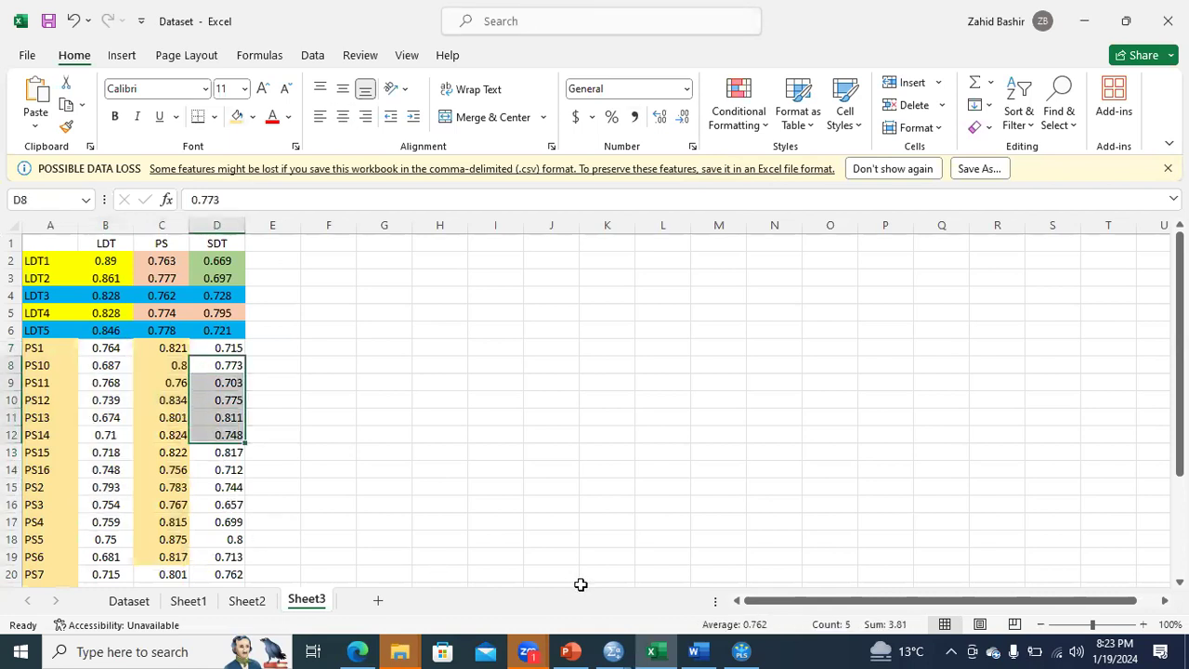
# Switch to SmartPLS and review the discriminant validity results: HTMT matrix, Fornell-Larcker criterion and cross loadings.
pyautogui.moveTo(678, 649)
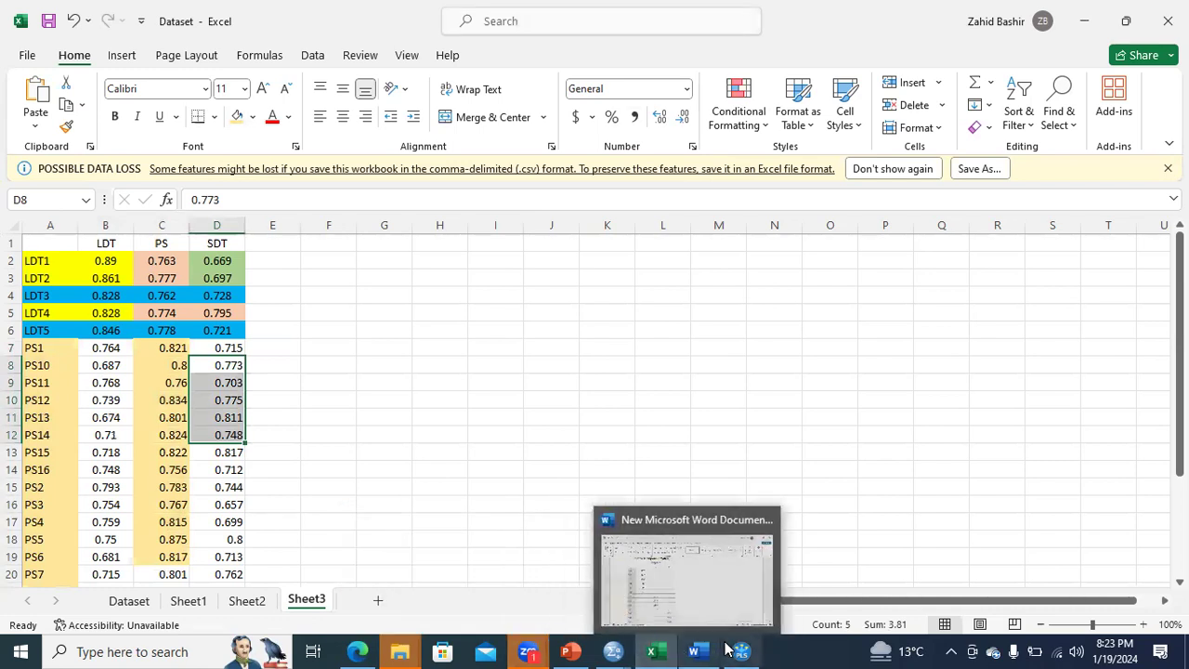
pyautogui.moveTo(740, 650)
pyautogui.click(738, 613)
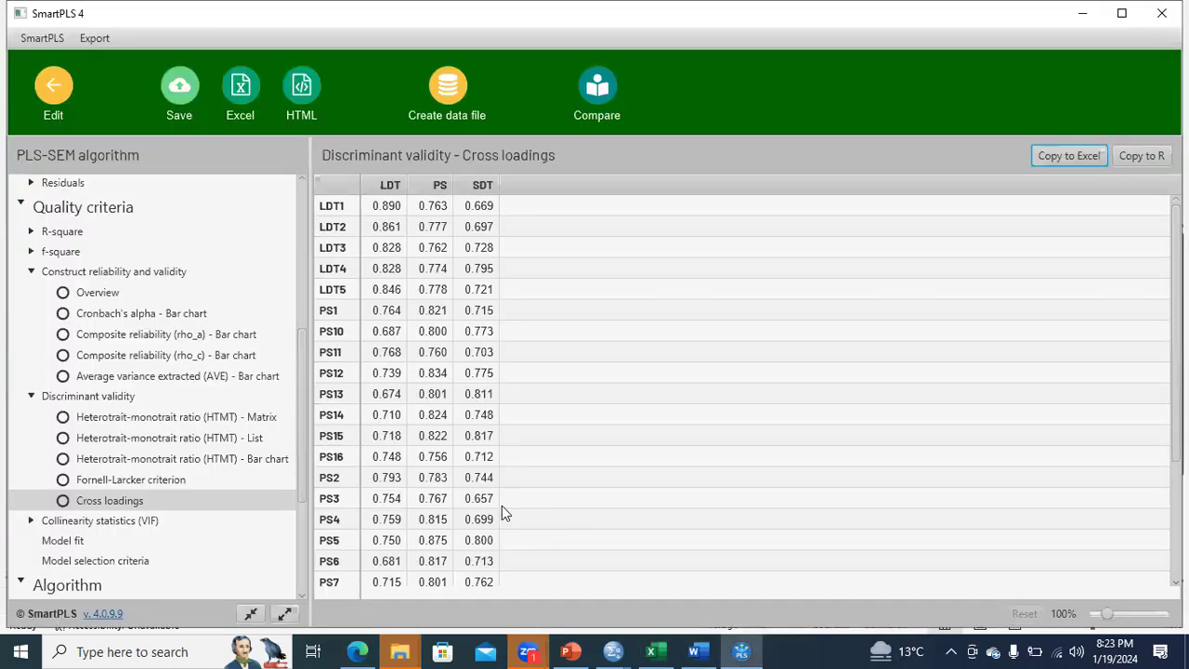
pyautogui.click(241, 423)
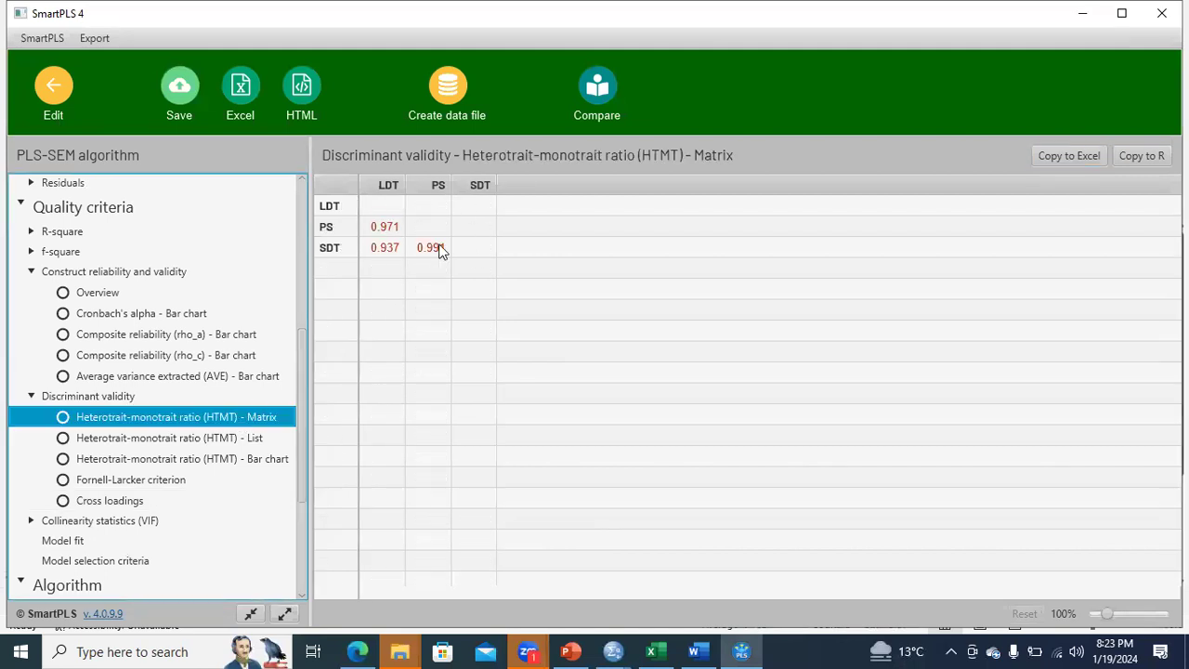
pyautogui.click(183, 479)
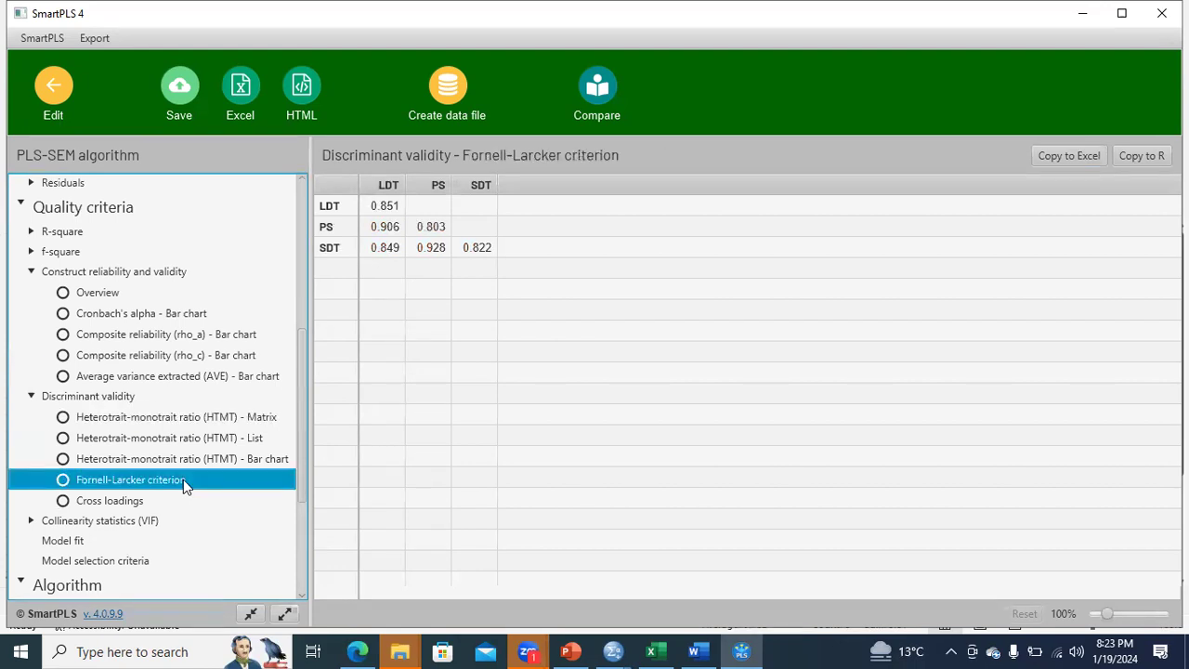
pyautogui.click(127, 504)
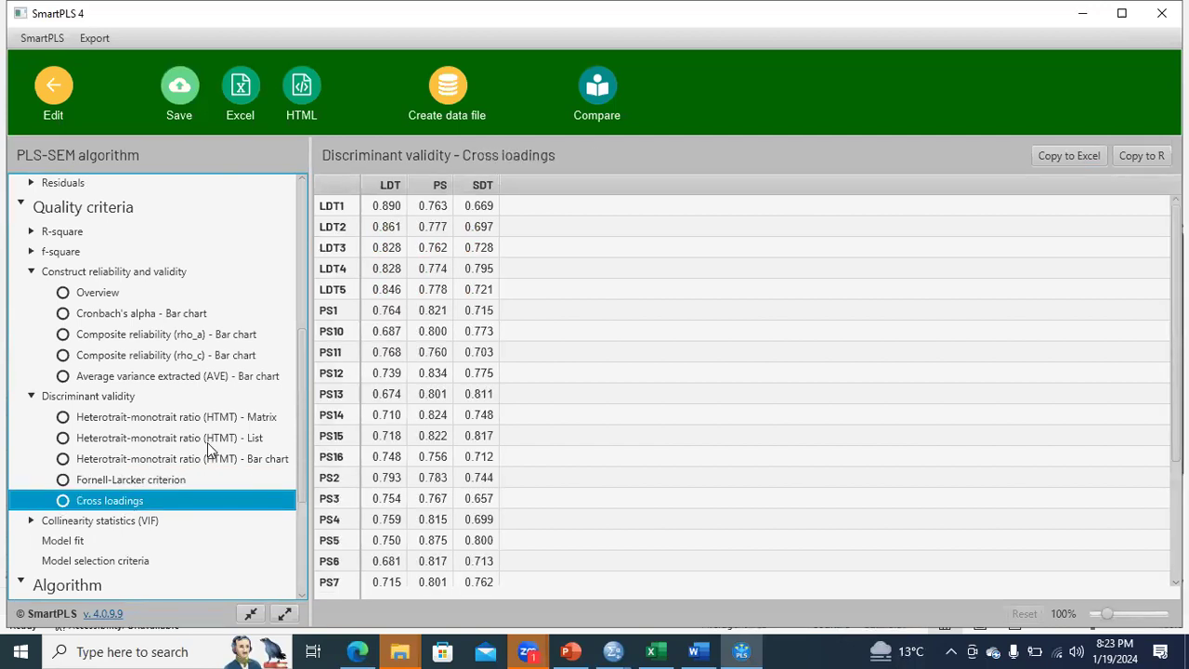
pyautogui.click(207, 416)
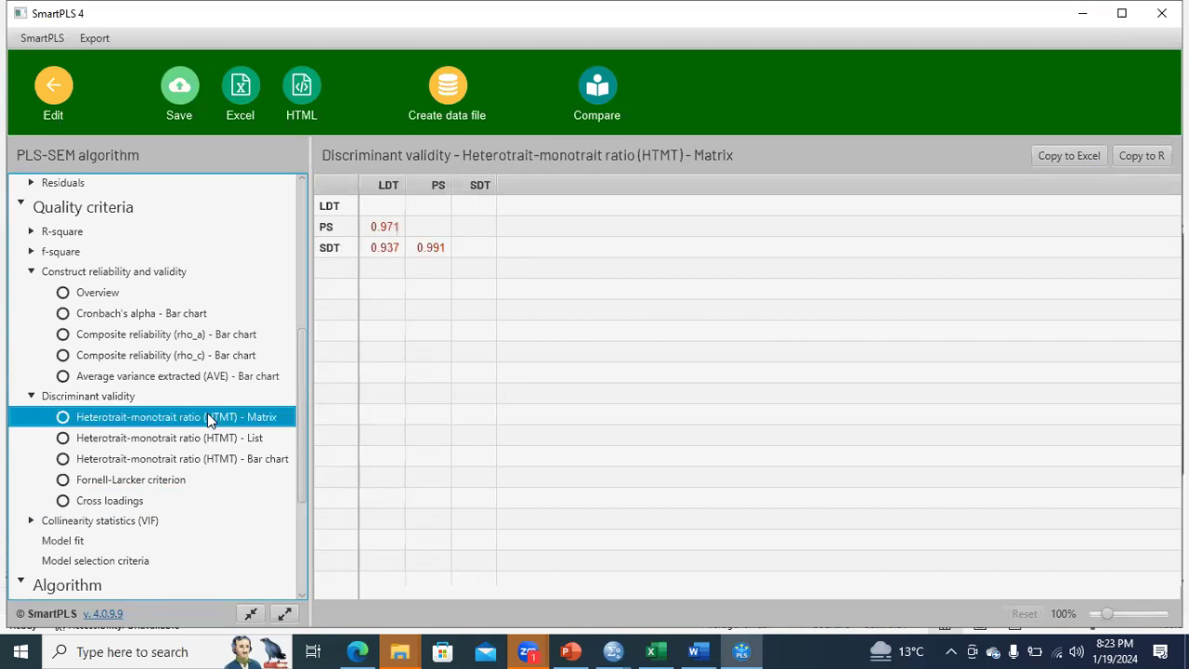
pyautogui.click(169, 482)
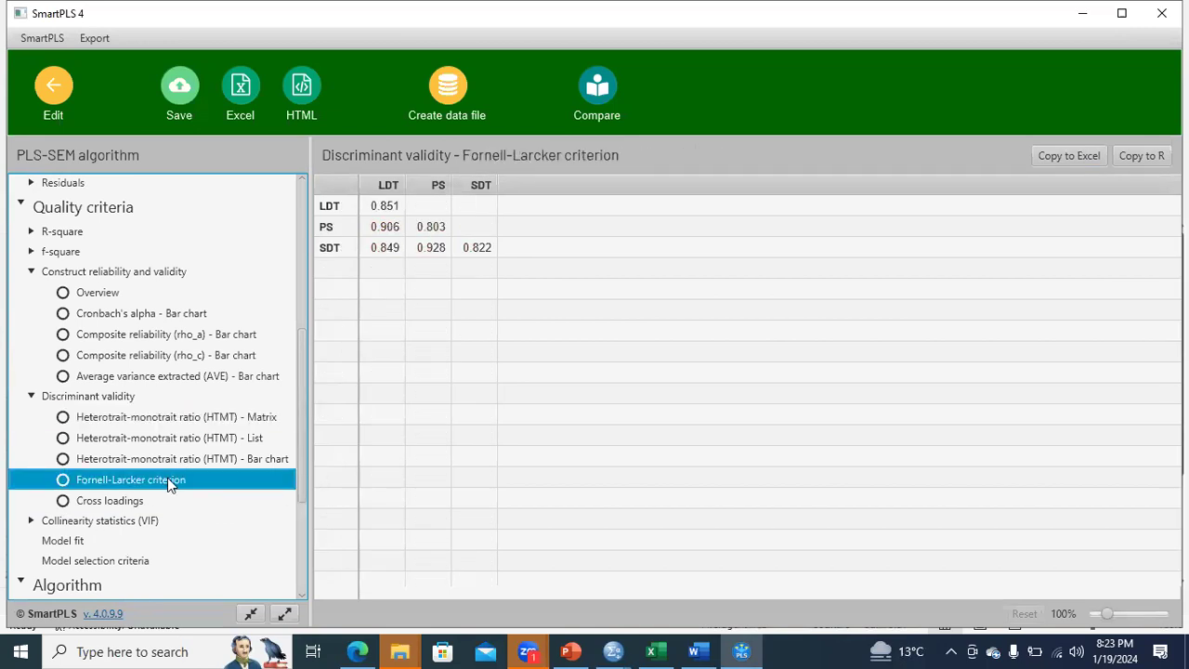
pyautogui.click(125, 503)
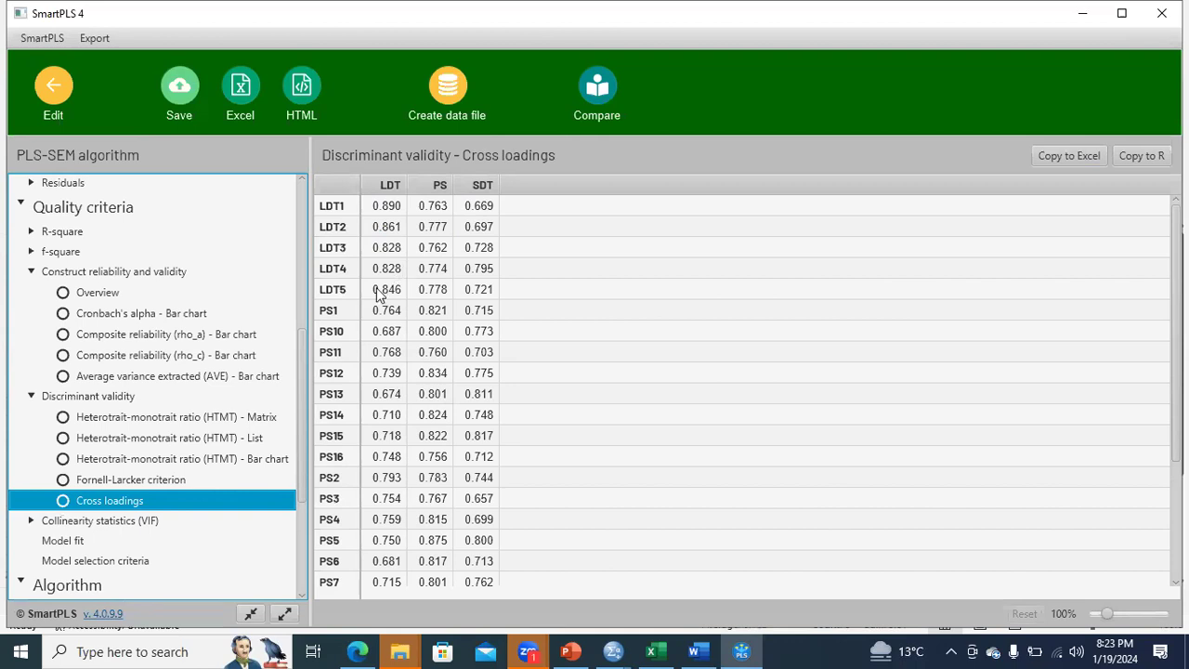
# Examine the outer model collinearity statistics (VIF) for all items, singling out the value of PS14.
pyautogui.click(117, 522)
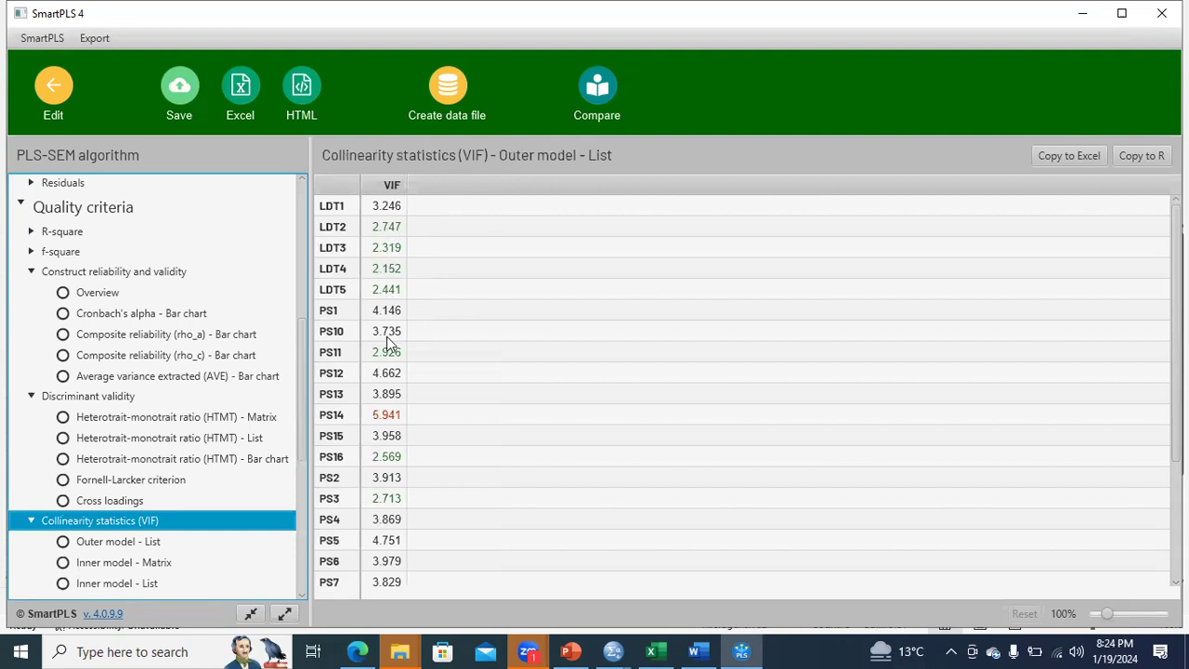
pyautogui.scroll(-5, 743, 390)
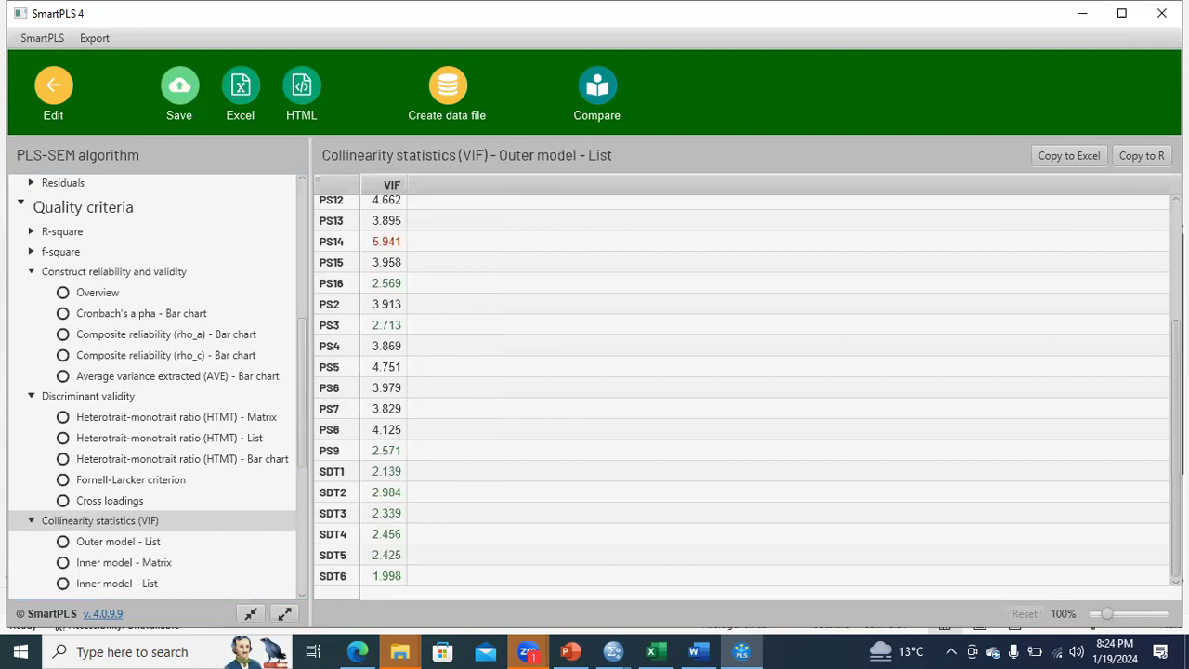
pyautogui.scroll(5, 784, 234)
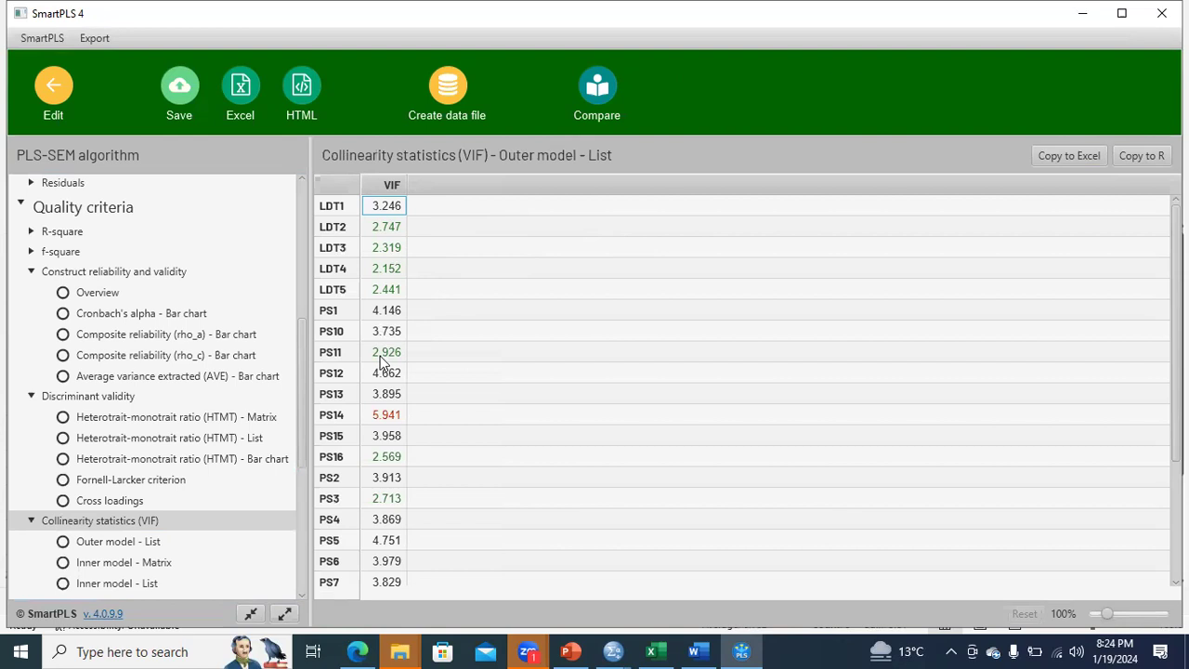
pyautogui.click(335, 417)
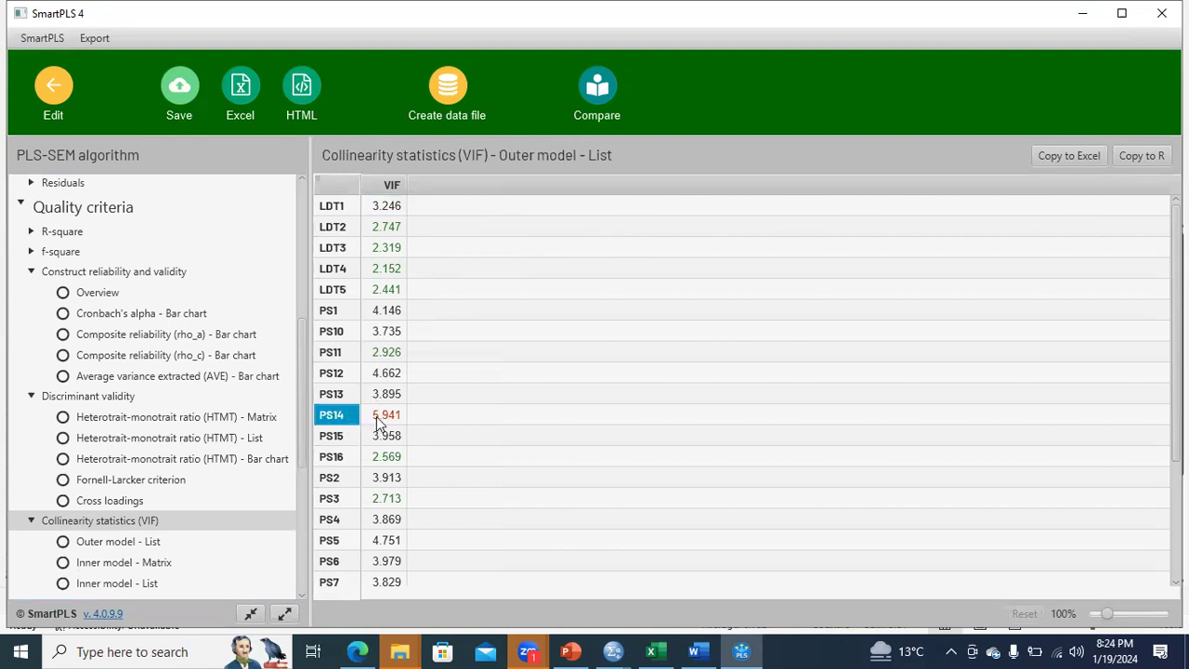
pyautogui.click(381, 416)
pyautogui.click(340, 419)
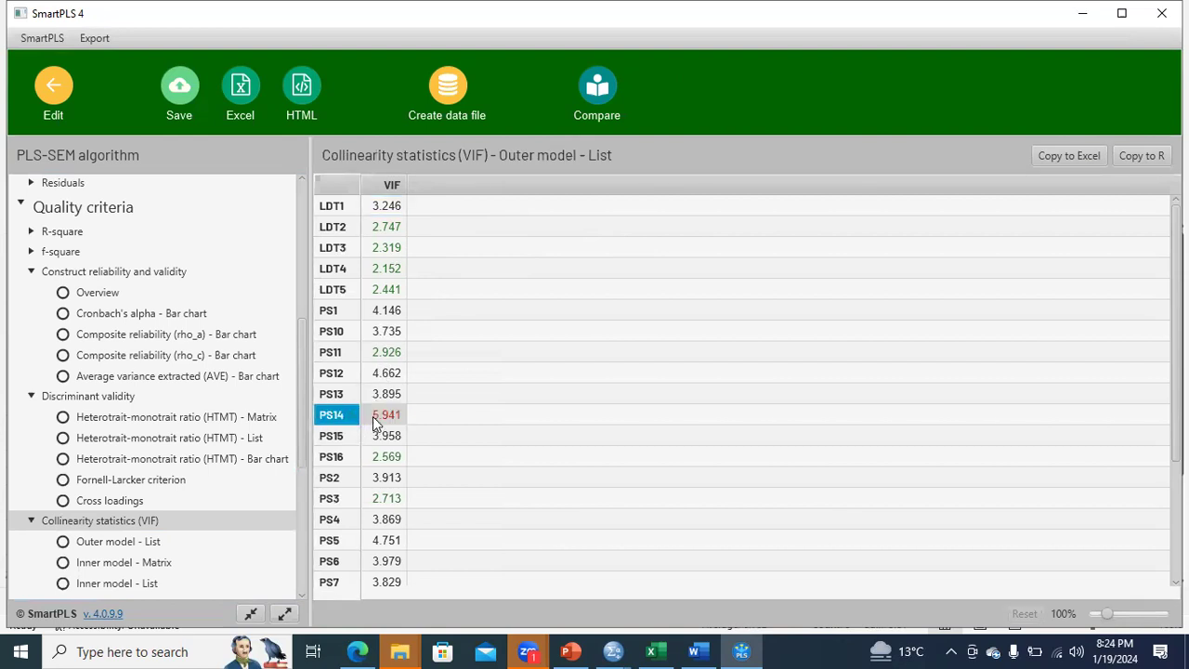
pyautogui.click(381, 418)
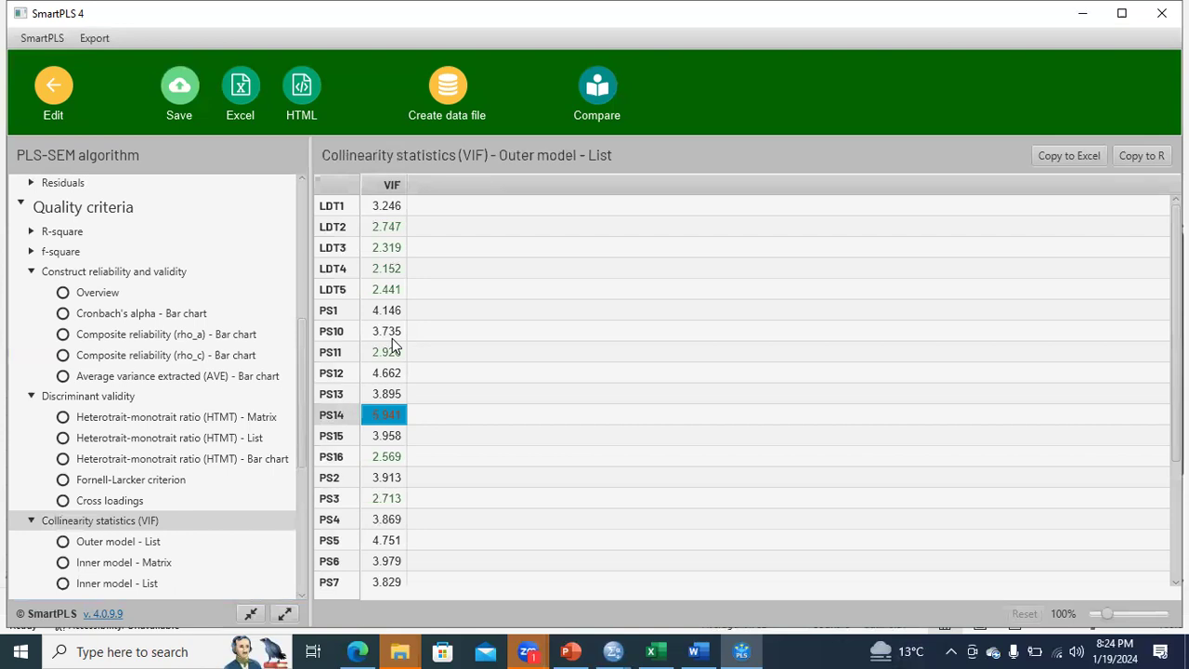
# View the model fit results for the saturated and estimated models.
pyautogui.moveTo(303, 434); pyautogui.dragTo(299, 527)
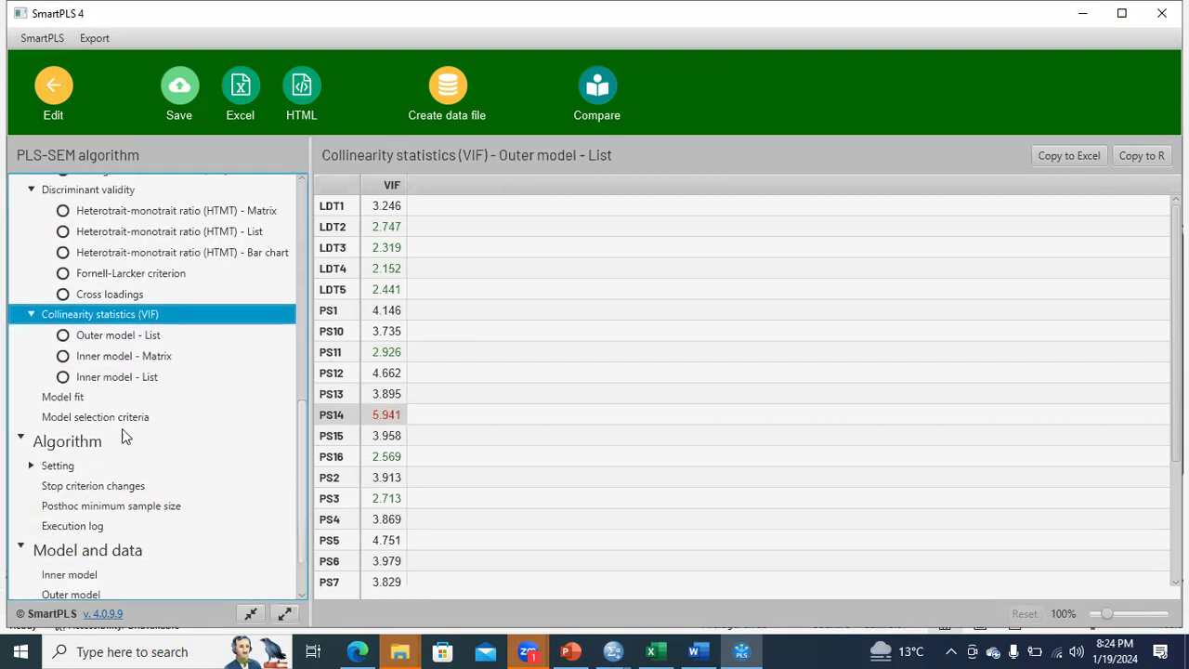
pyautogui.click(79, 399)
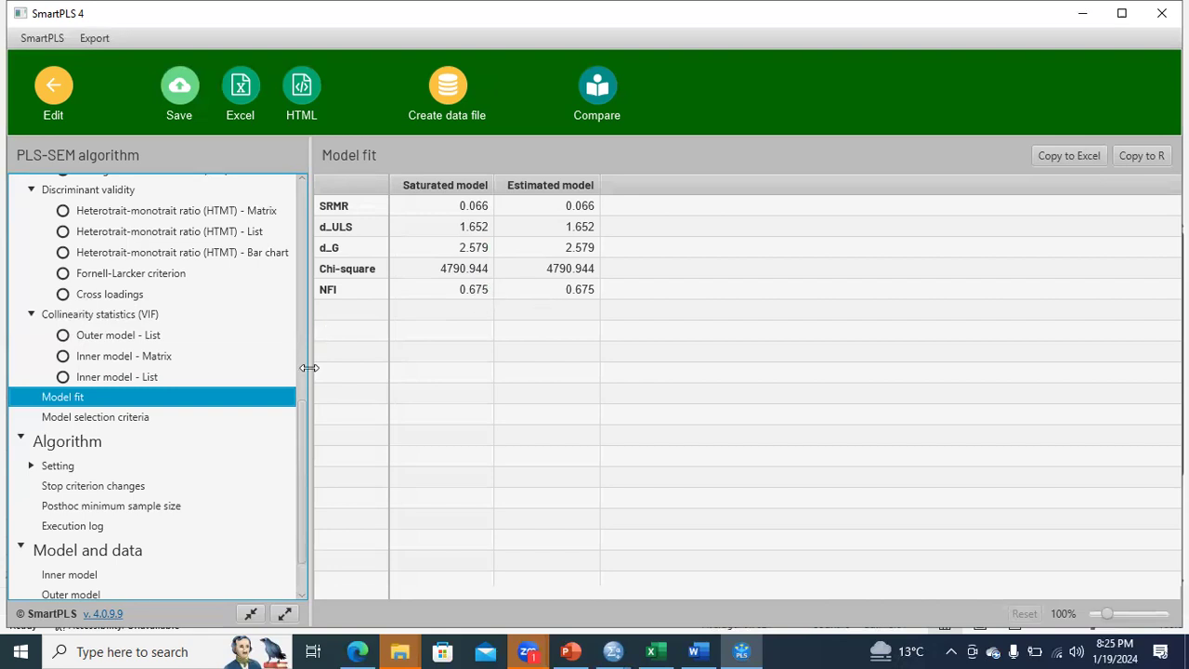
# Inspect the SDT and LDT constructs with their item loadings in the graphical output, and return to Excel.
pyautogui.moveTo(298, 408); pyautogui.dragTo(307, 189)
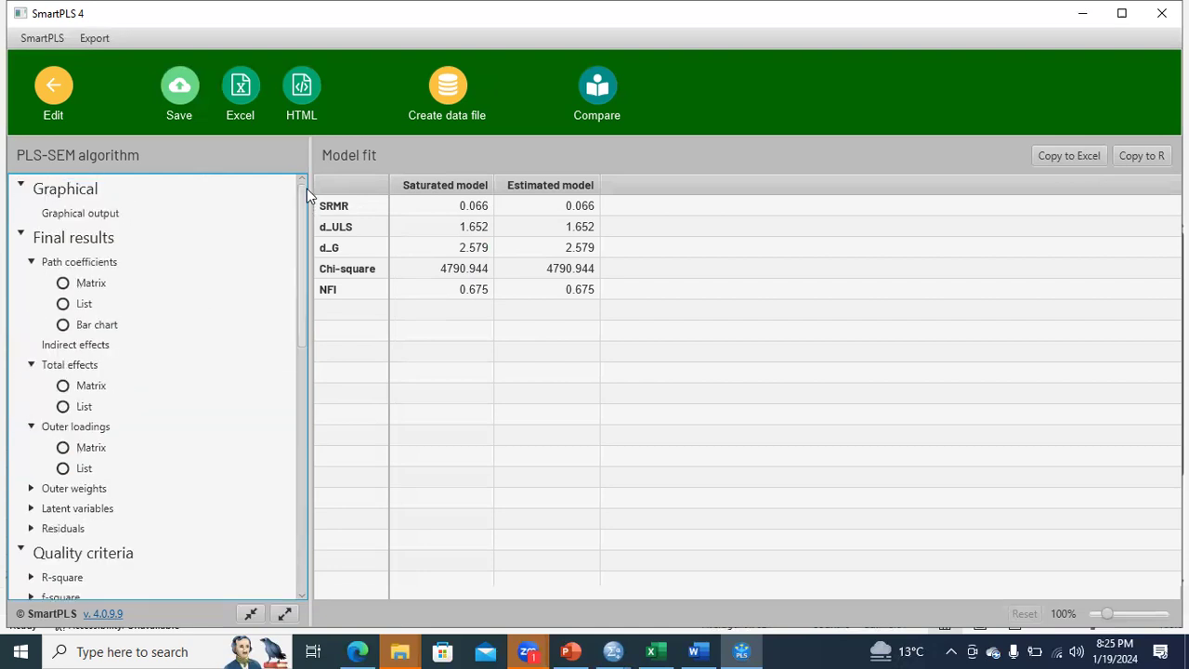
pyautogui.click(83, 212)
pyautogui.moveTo(495, 297)
pyautogui.moveTo(495, 295); pyautogui.dragTo(531, 285)
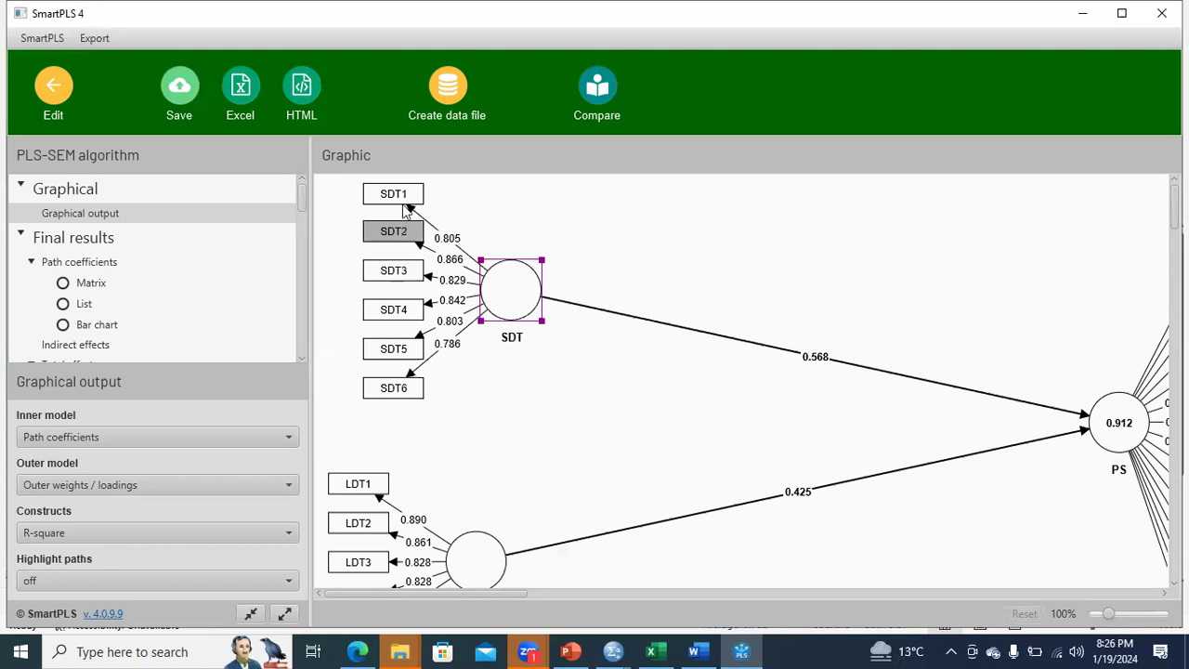
pyautogui.moveTo(490, 281)
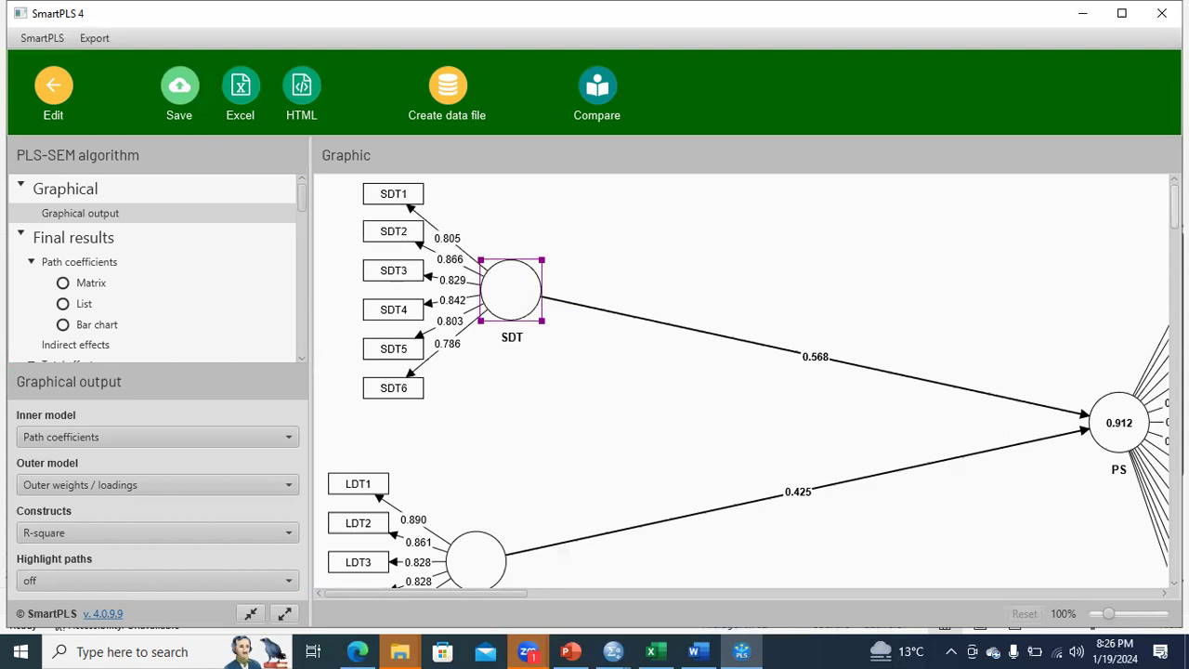
pyautogui.scroll(-3, 560, 318)
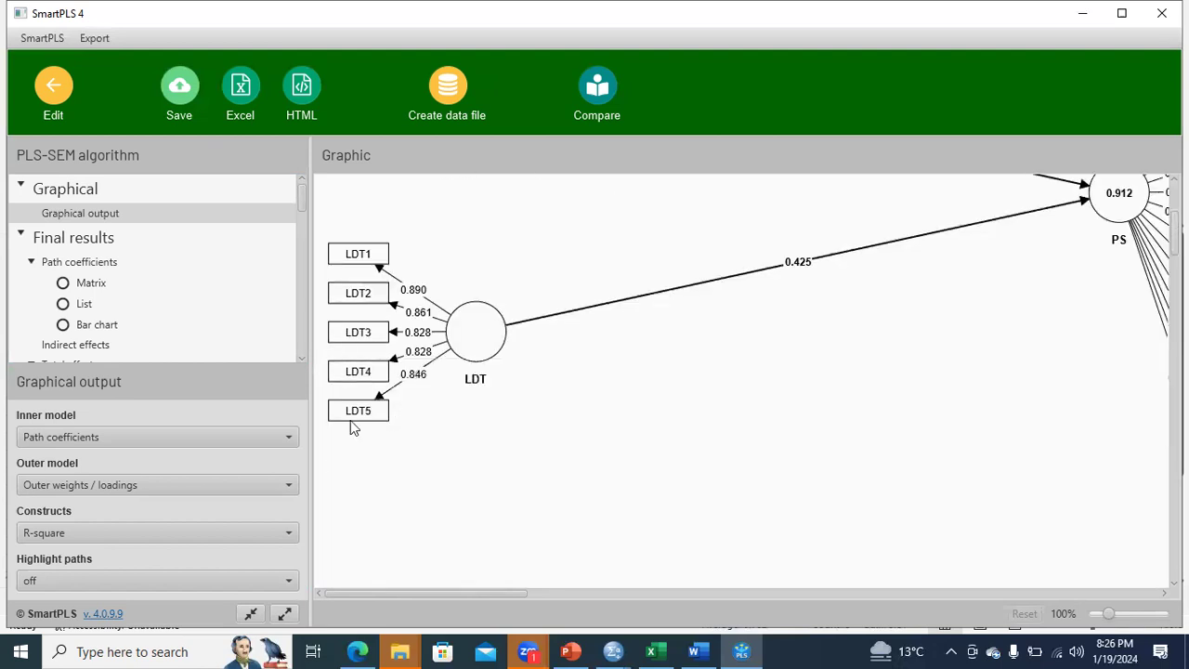
pyautogui.moveTo(476, 329)
pyautogui.scroll(3, 742, 381)
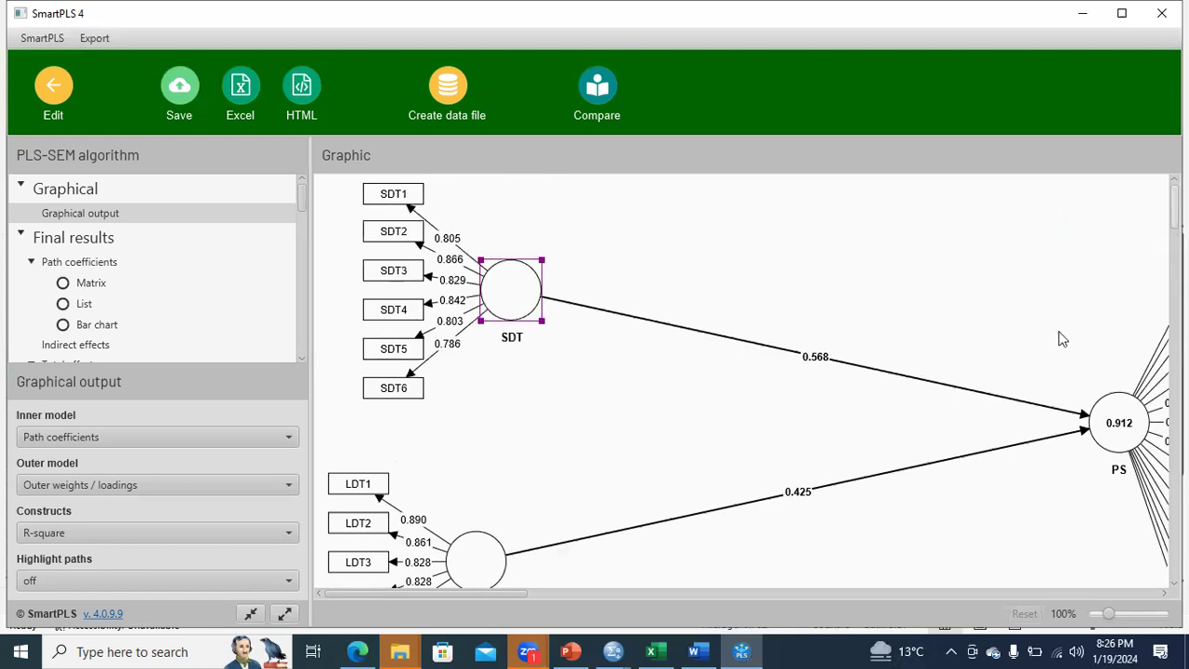
pyautogui.click(1083, 13)
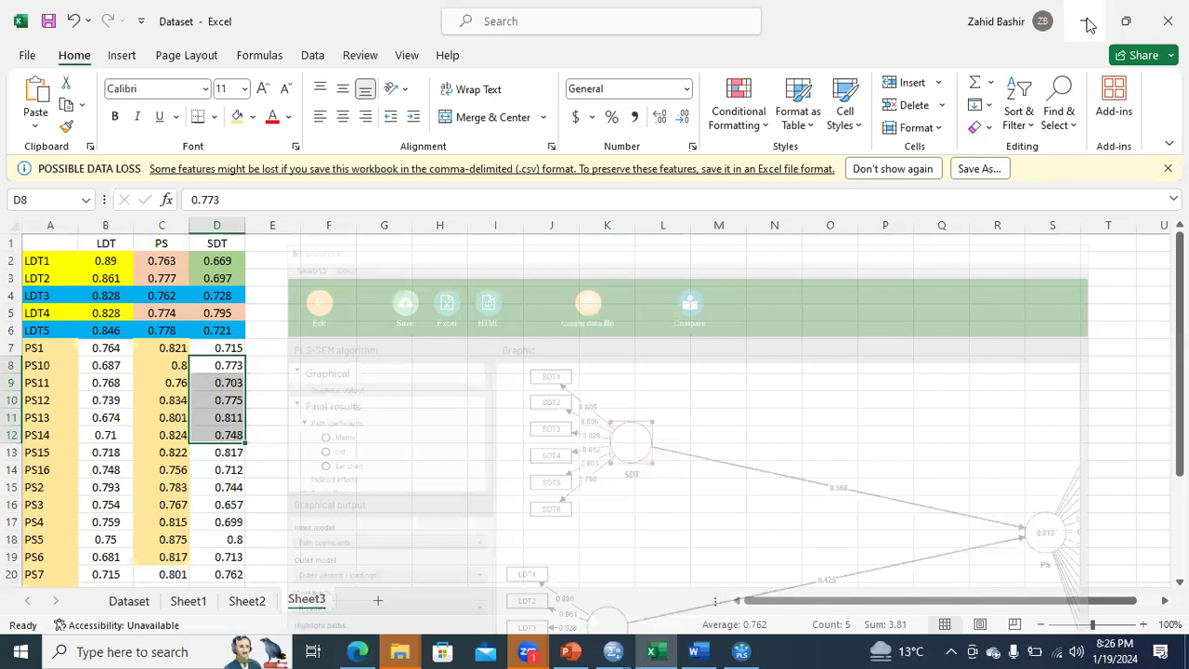
# Leave Excel and open the "Learning smart PLS practically" folder inside the desktop folder Day 11, in a maximized window.
pyautogui.click(1086, 22)
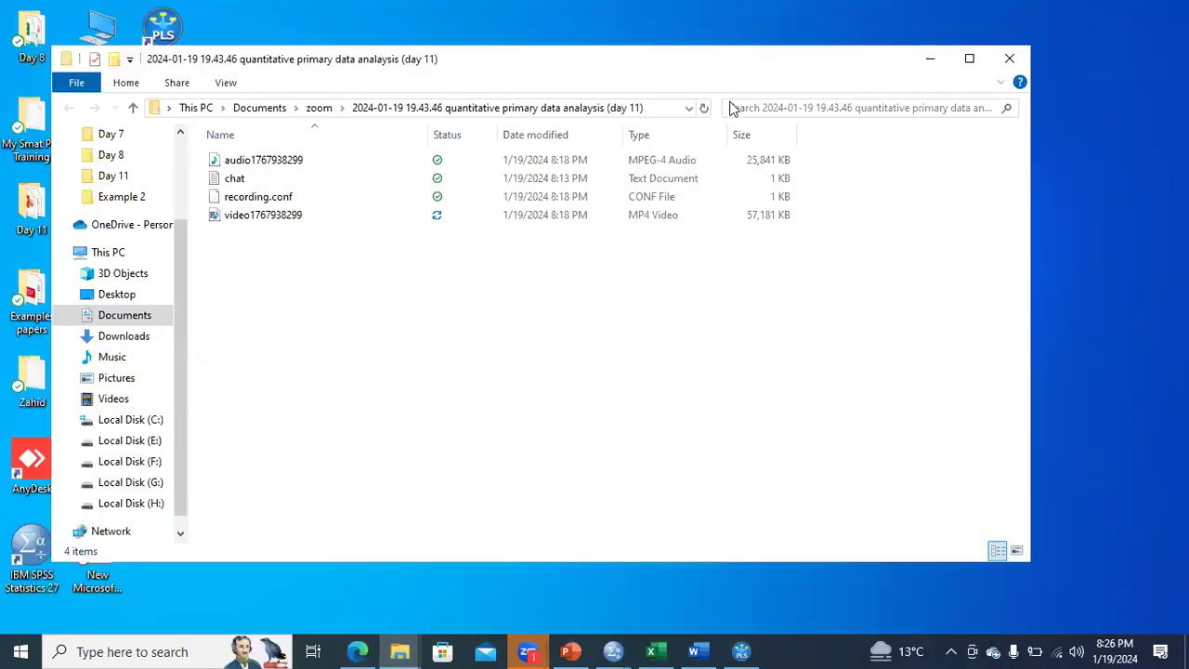
pyautogui.press('super+d')
pyautogui.doubleClick(32, 209)
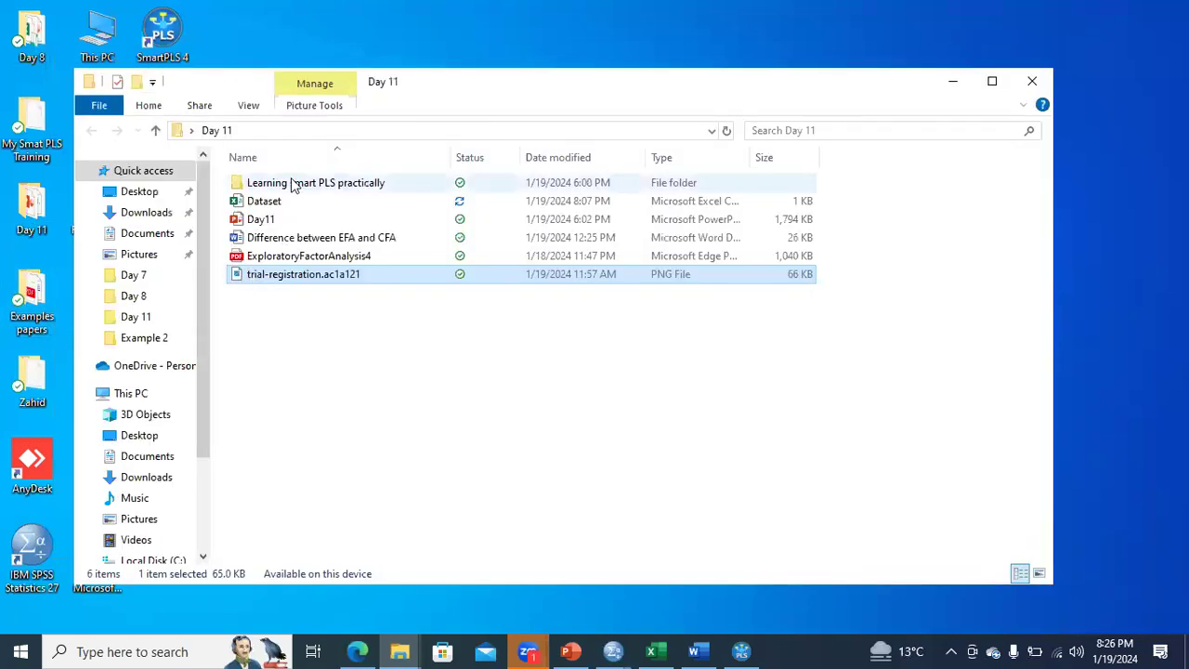
pyautogui.doubleClick(293, 184)
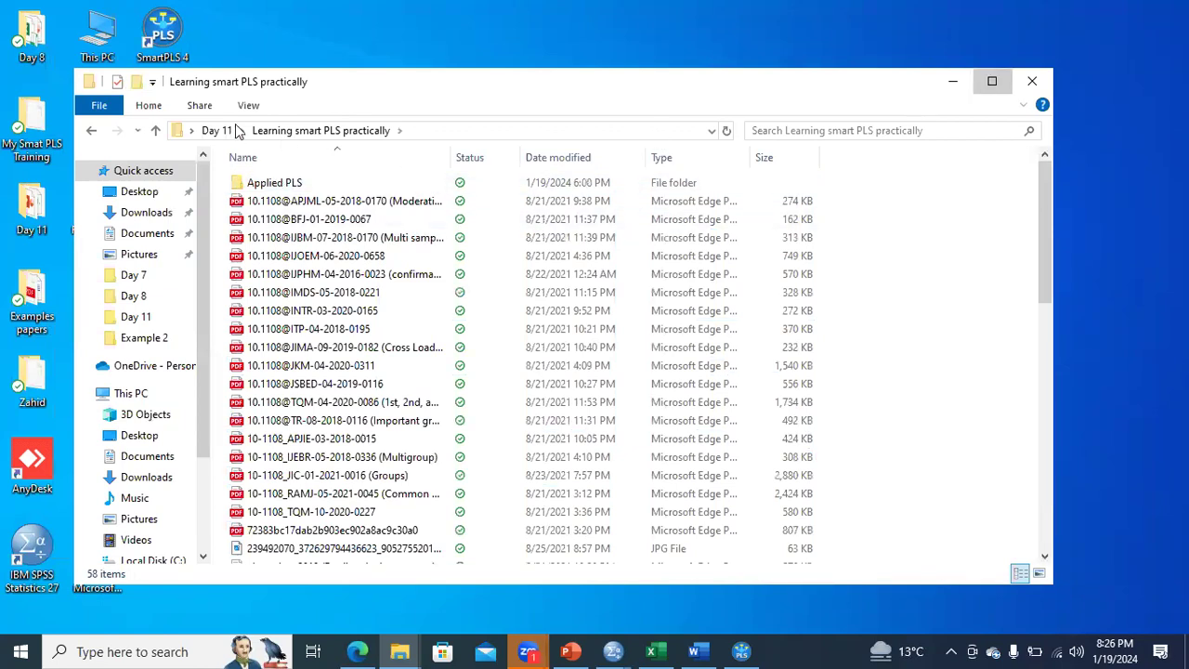
pyautogui.press('super+Up')
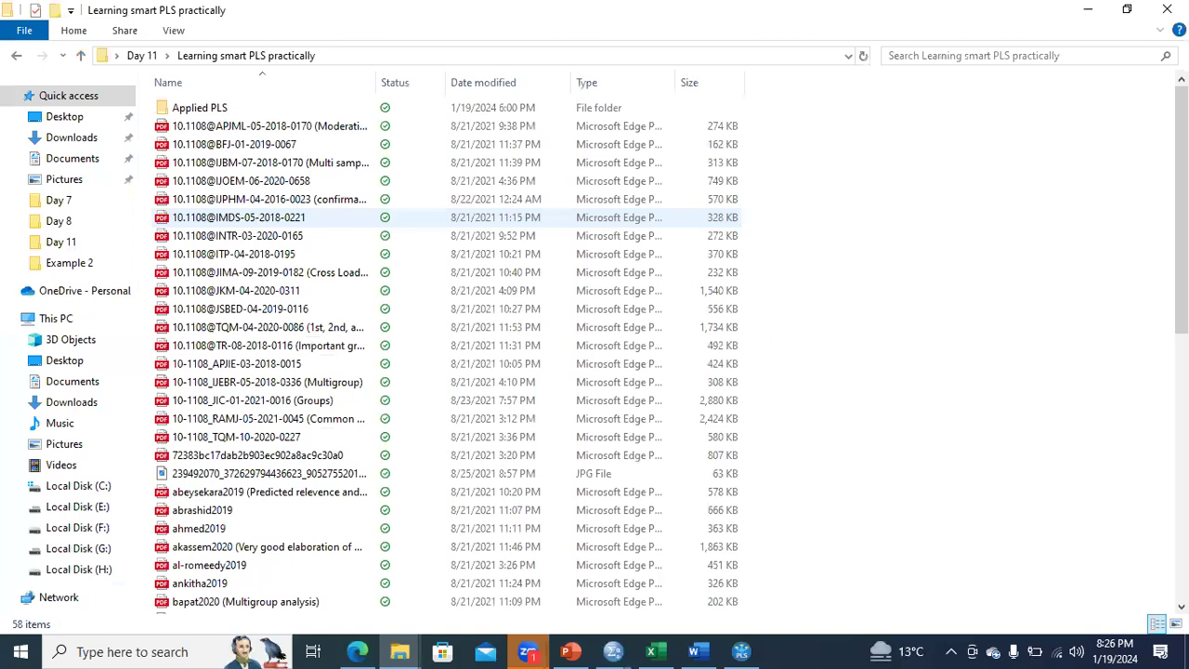
# Open the rehman2020 PDF on first and second order factors in Edge and hide its table of contents.
pyautogui.moveTo(1181, 107); pyautogui.dragTo(1181, 372)
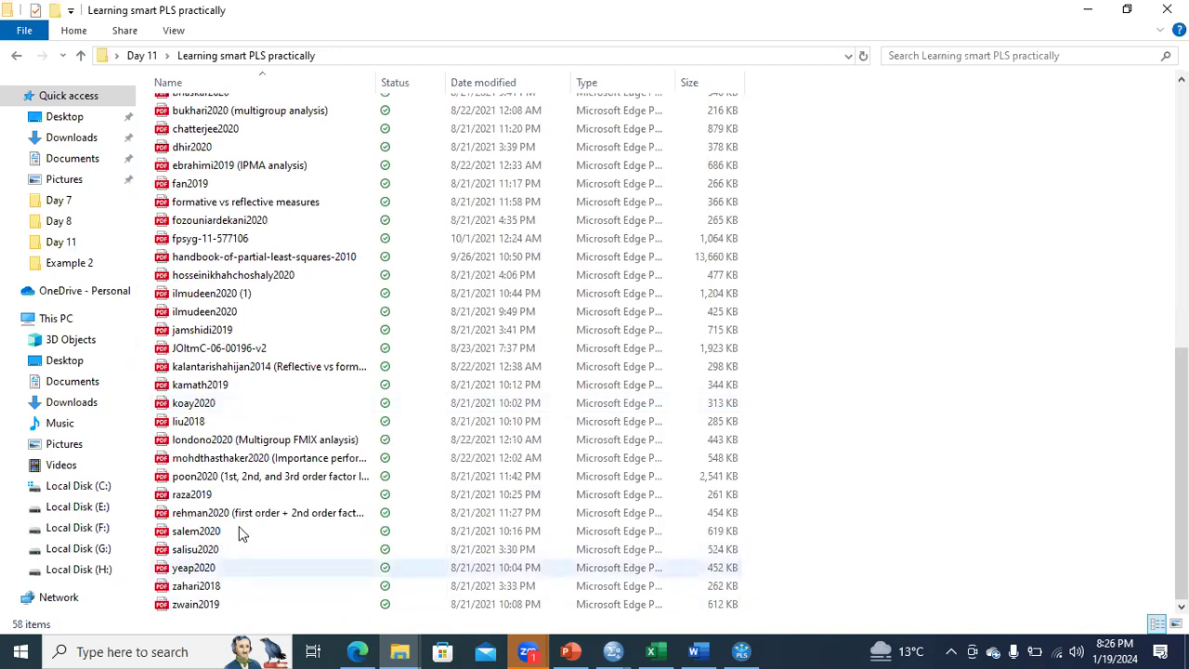
pyautogui.doubleClick(319, 512)
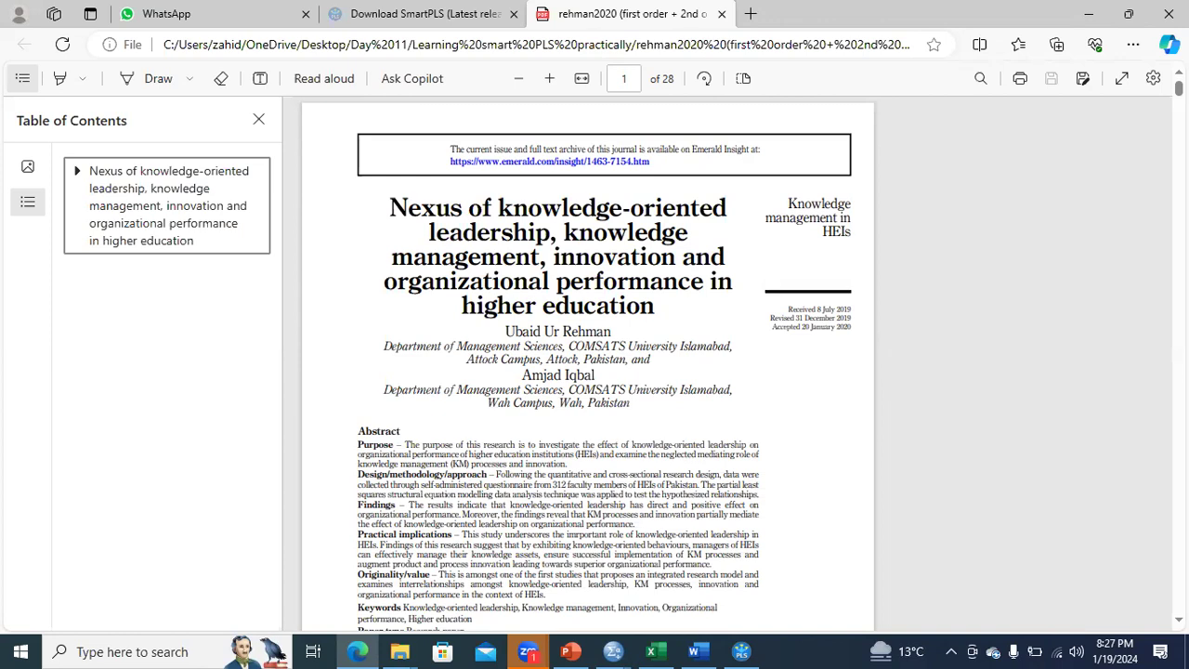
pyautogui.click(258, 119)
# Skim the paper down to section 2.4 and select its "Organizational performance" heading to point out the construct.
pyautogui.scroll(-5, 587, 364)
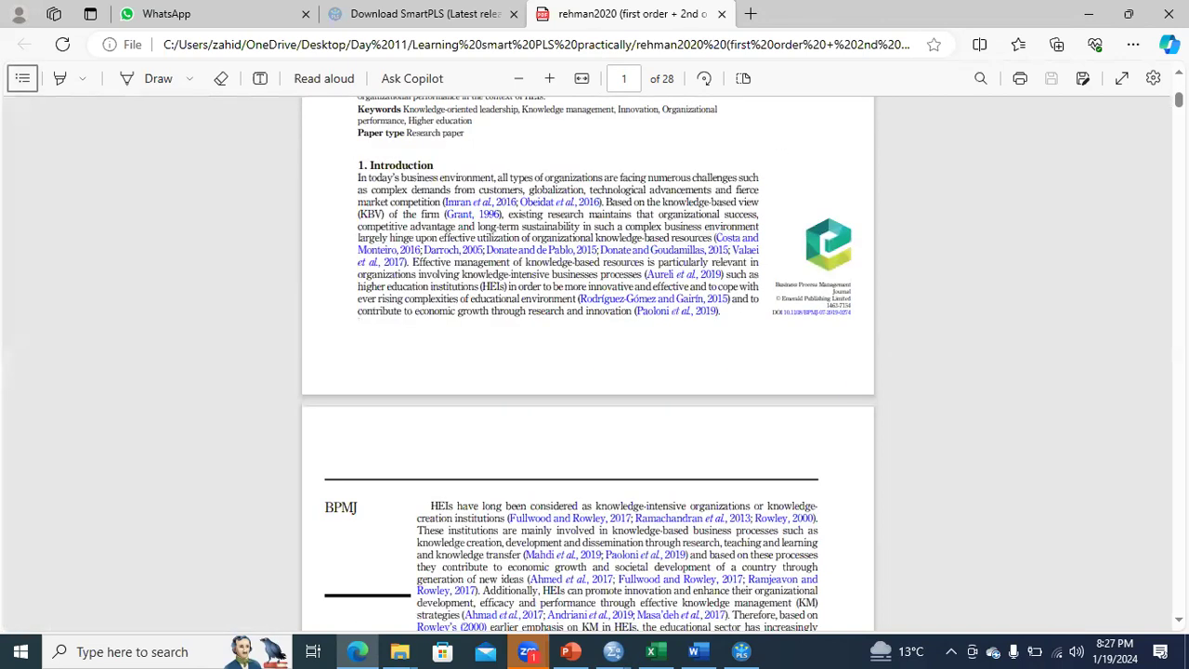
pyautogui.scroll(-10, 587, 364)
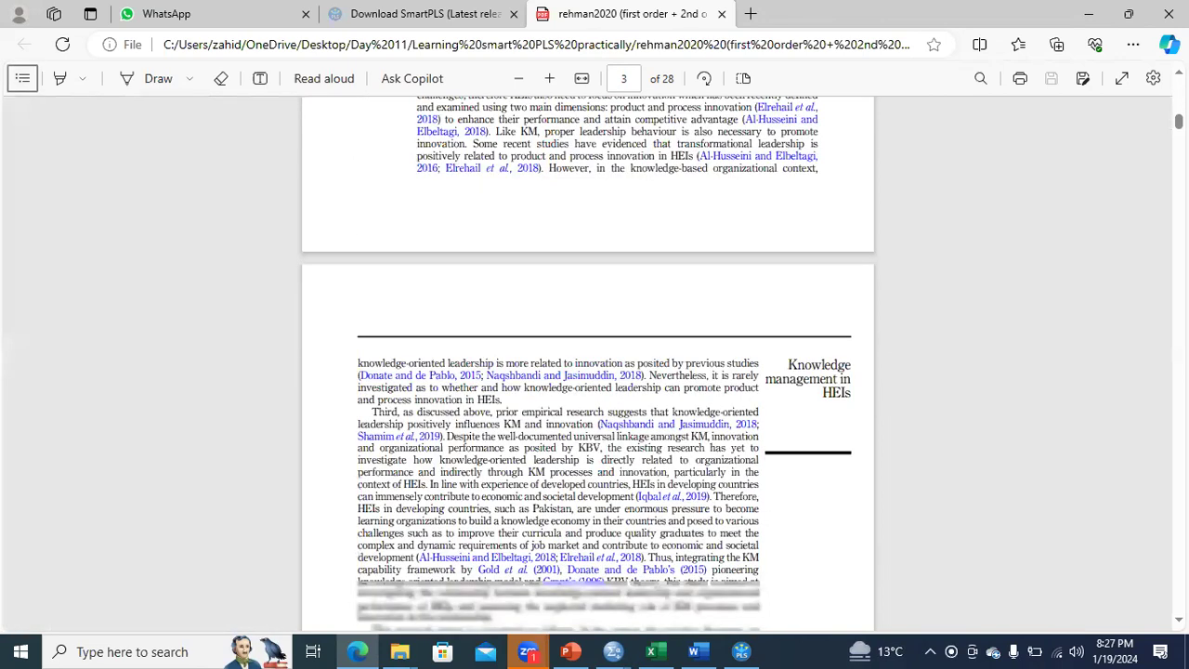
pyautogui.scroll(-10, 587, 364)
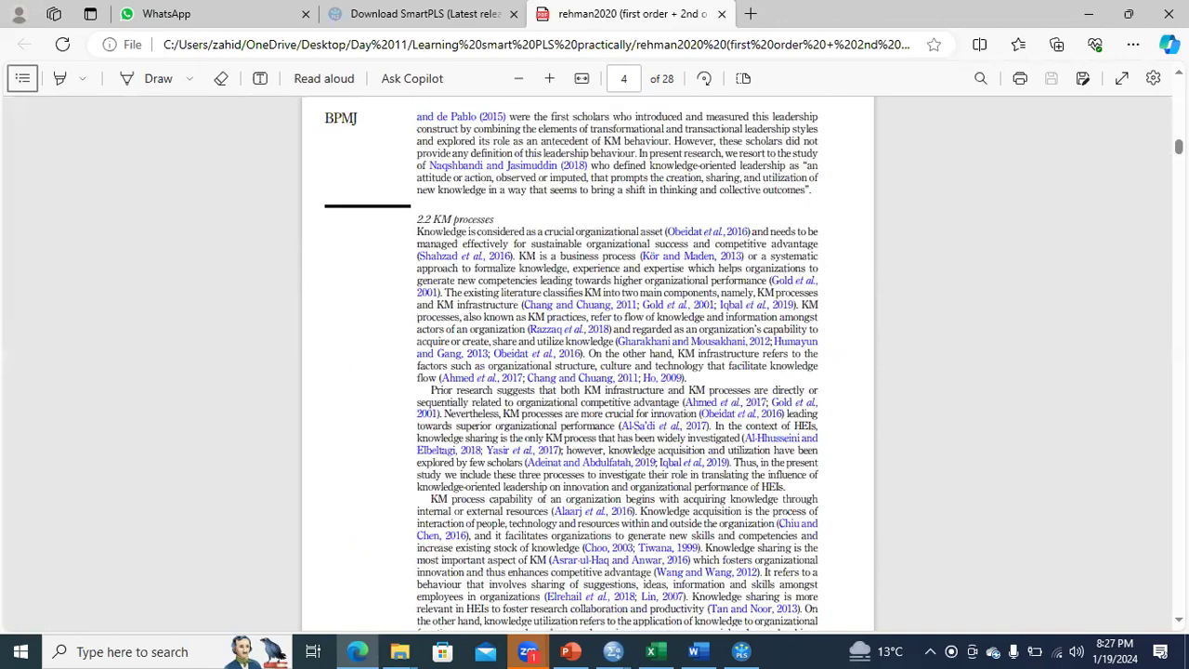
pyautogui.scroll(-10, 594, 278)
pyautogui.click(389, 146)
pyautogui.moveTo(374, 150); pyautogui.dragTo(514, 162)
# Go back through the literature review and select the headings of section 2.3 Innovation and section 2.2 KM processes.
pyautogui.scroll(4, 587, 359)
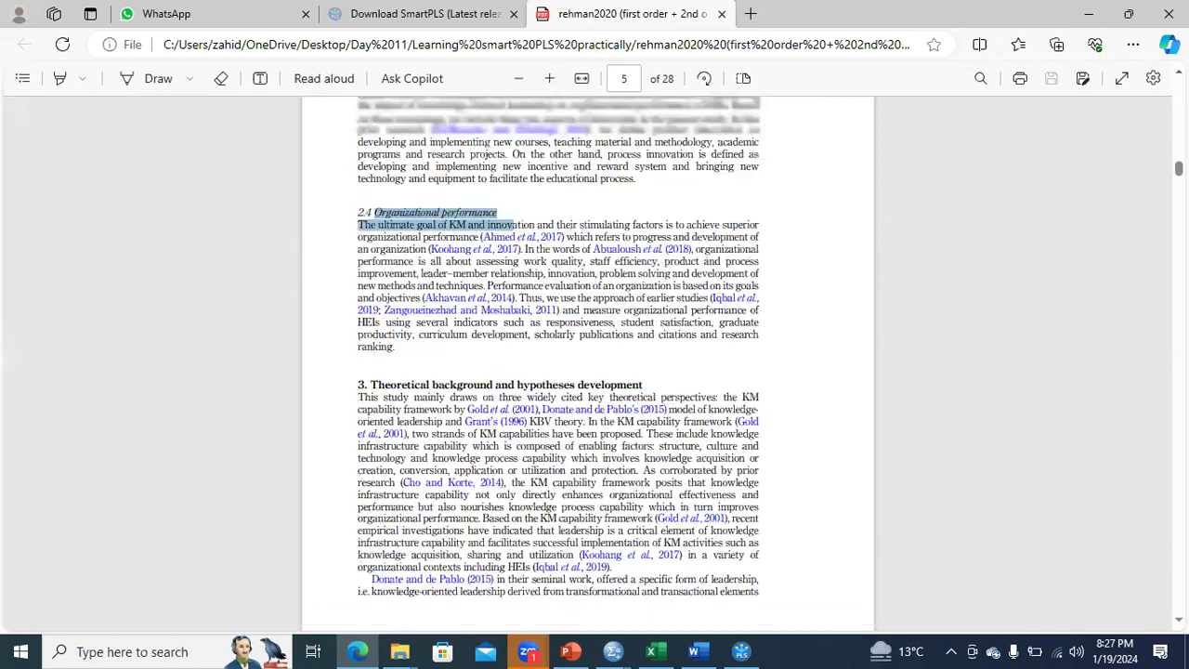
pyautogui.scroll(2, 741, 228)
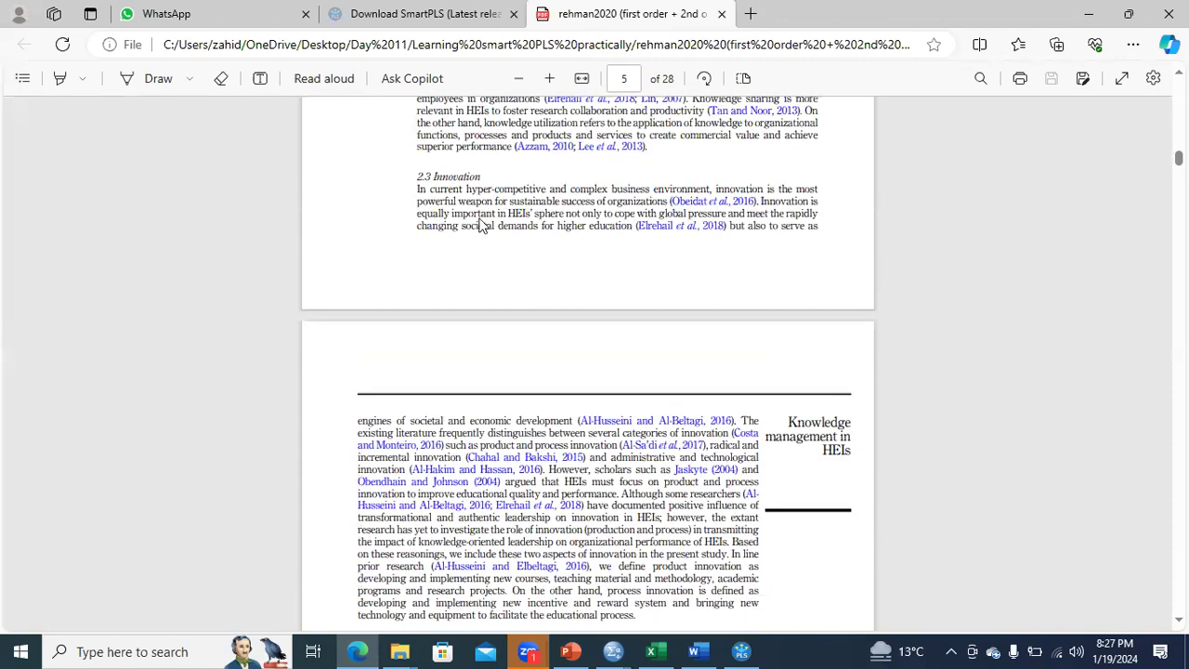
pyautogui.moveTo(421, 176); pyautogui.dragTo(799, 183)
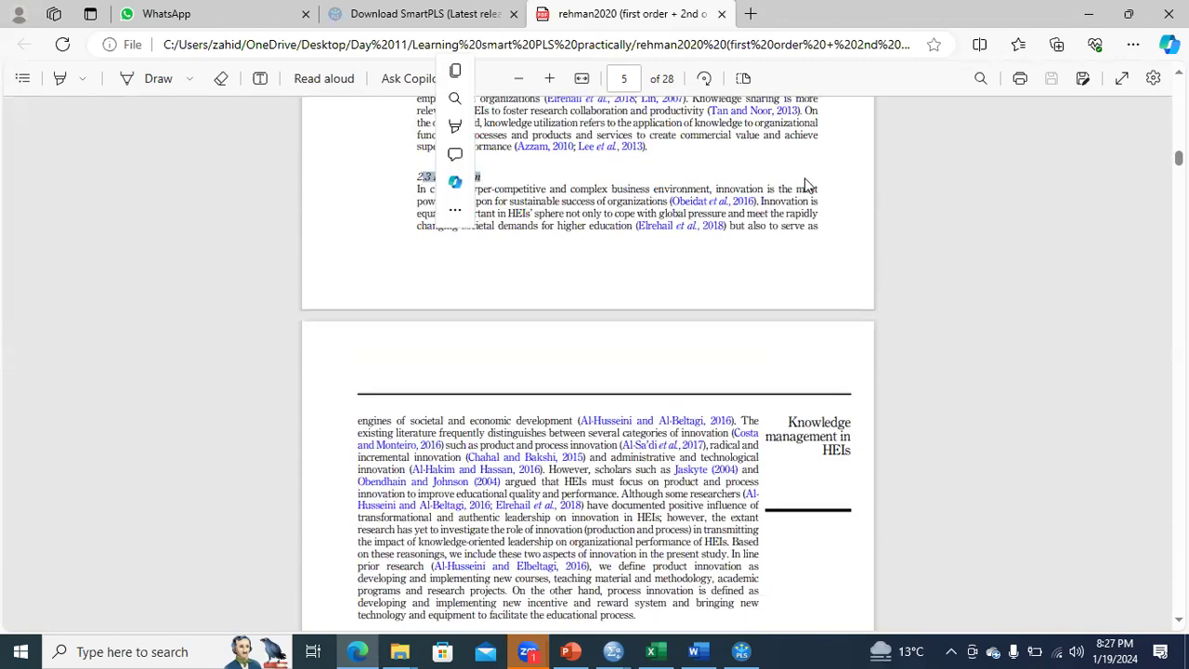
pyautogui.scroll(1, 1075, 149)
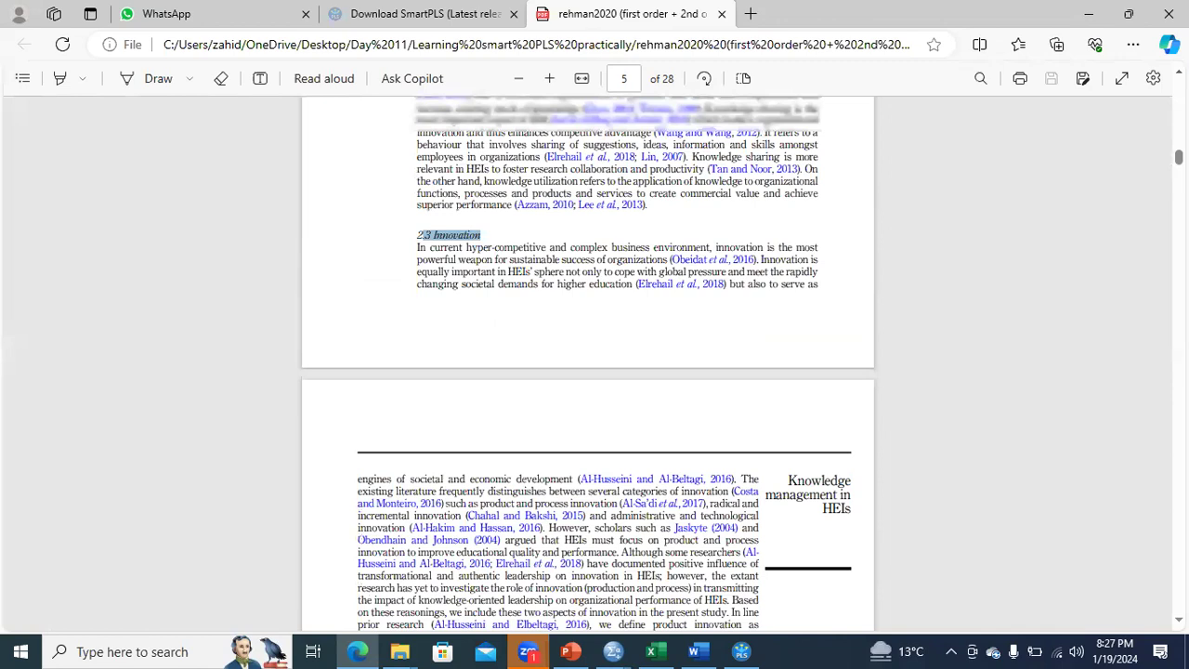
pyautogui.scroll(5, 587, 362)
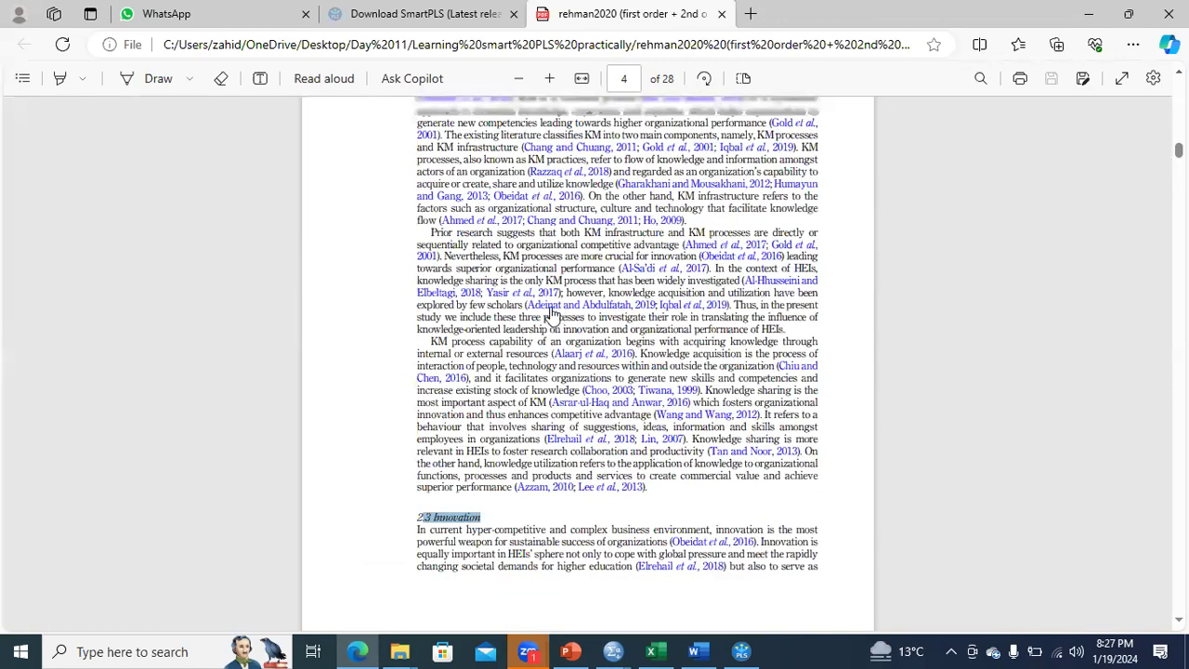
pyautogui.scroll(5, 554, 318)
pyautogui.moveTo(500, 359); pyautogui.dragTo(414, 362)
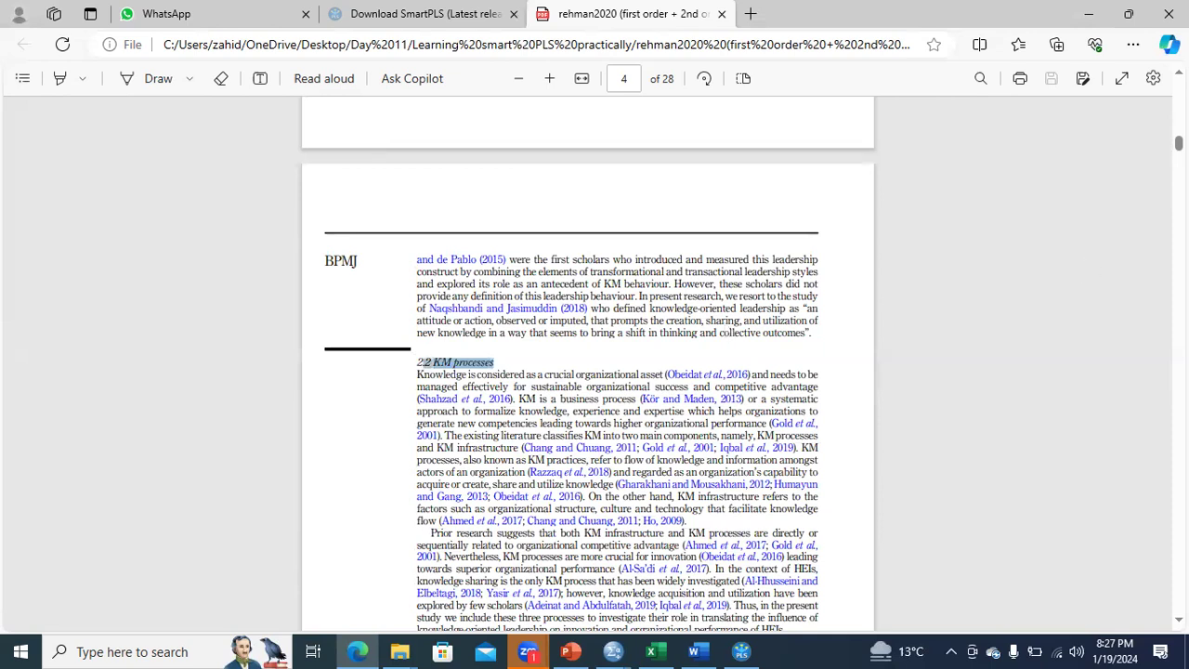
# Return to section 2.1 on page 3 and select its "Knowledge-oriented leadership" heading.
pyautogui.scroll(7, 586, 362)
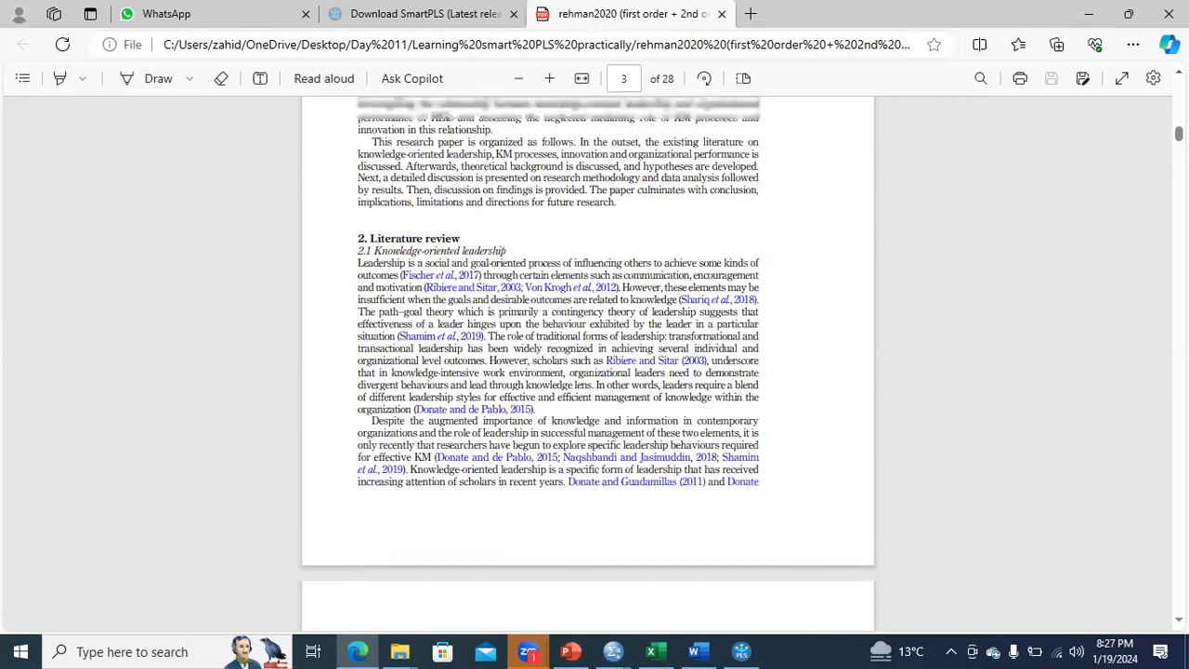
pyautogui.scroll(1, 513, 327)
pyautogui.moveTo(509, 332); pyautogui.dragTo(372, 331)
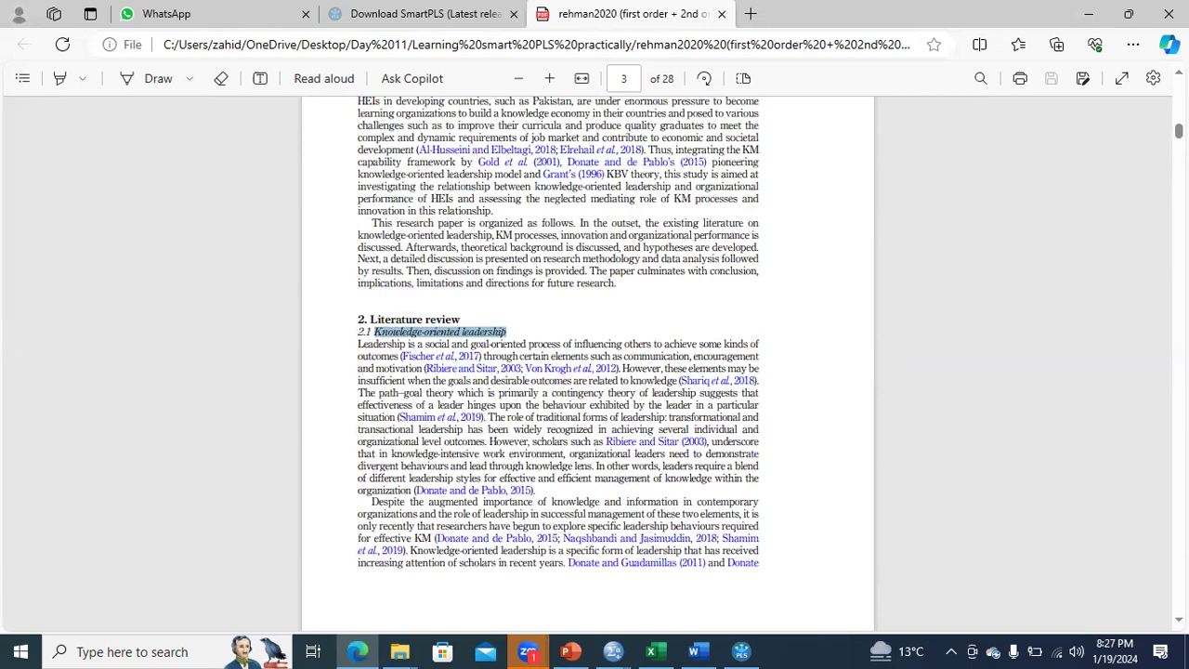
# View Figure 1, the proposed research model, on page 6 of the paper.
pyautogui.scroll(-5, 587, 363)
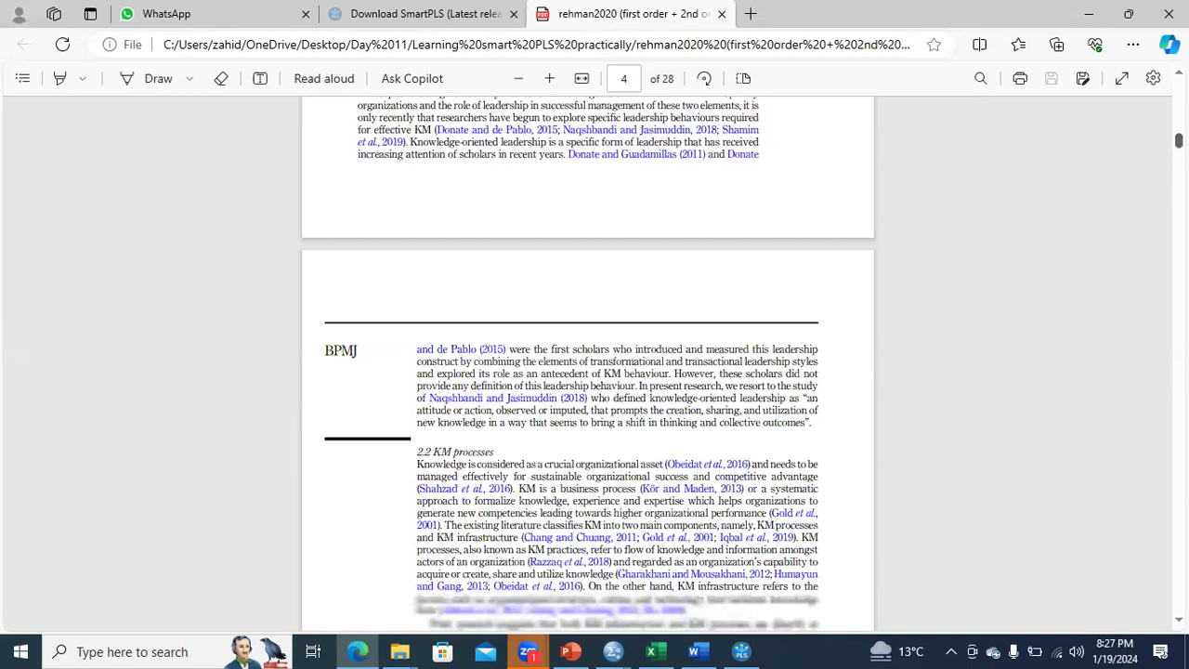
pyautogui.scroll(-8, 587, 362)
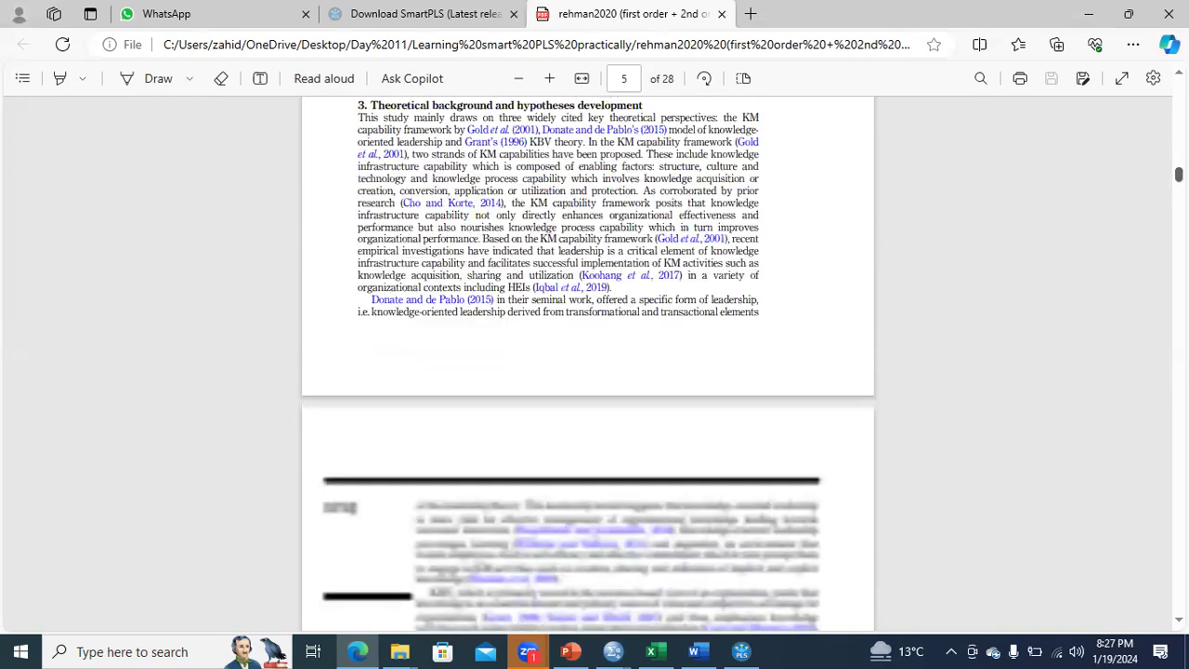
pyautogui.scroll(-4, 587, 363)
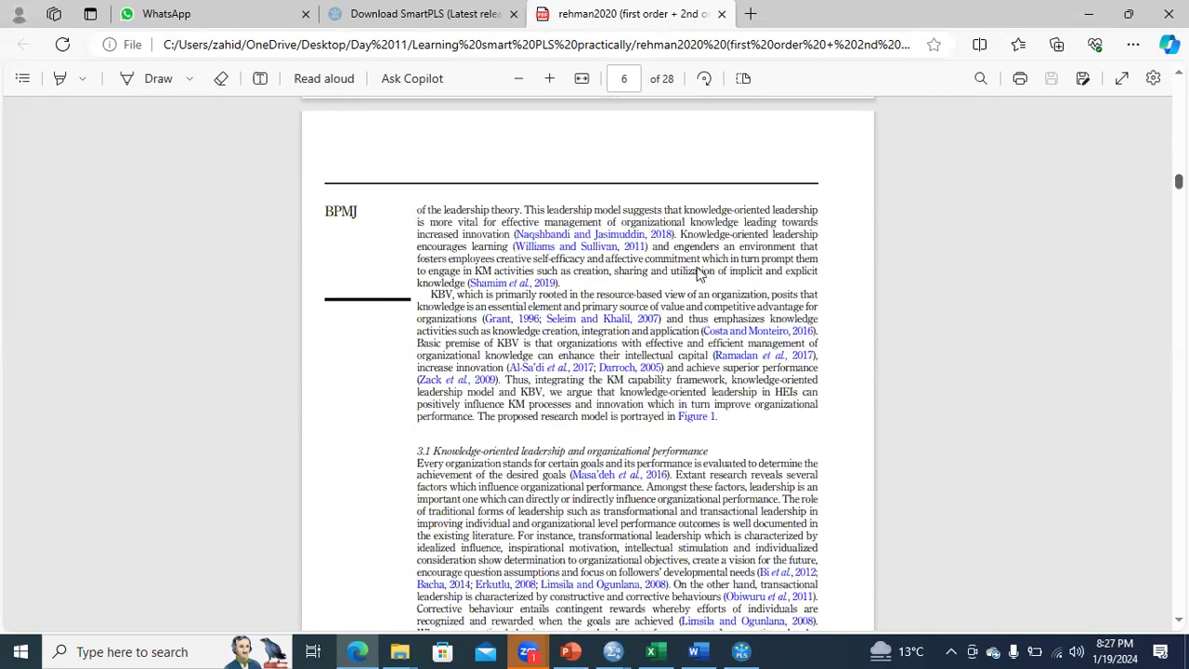
pyautogui.scroll(-5, 648, 388)
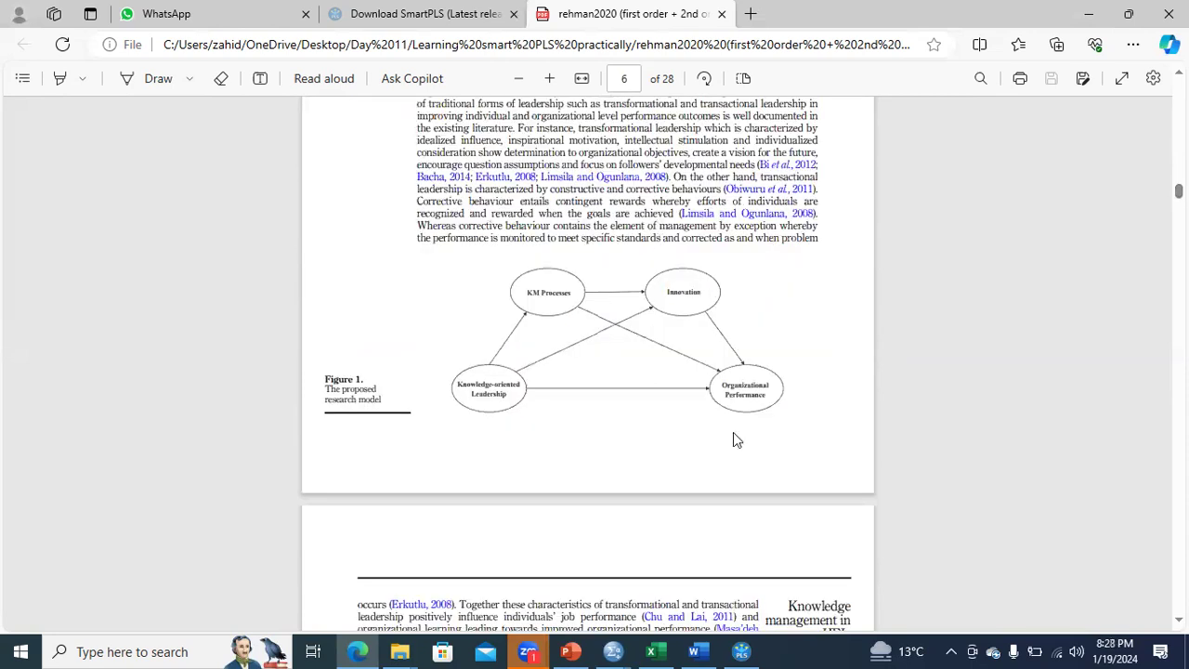
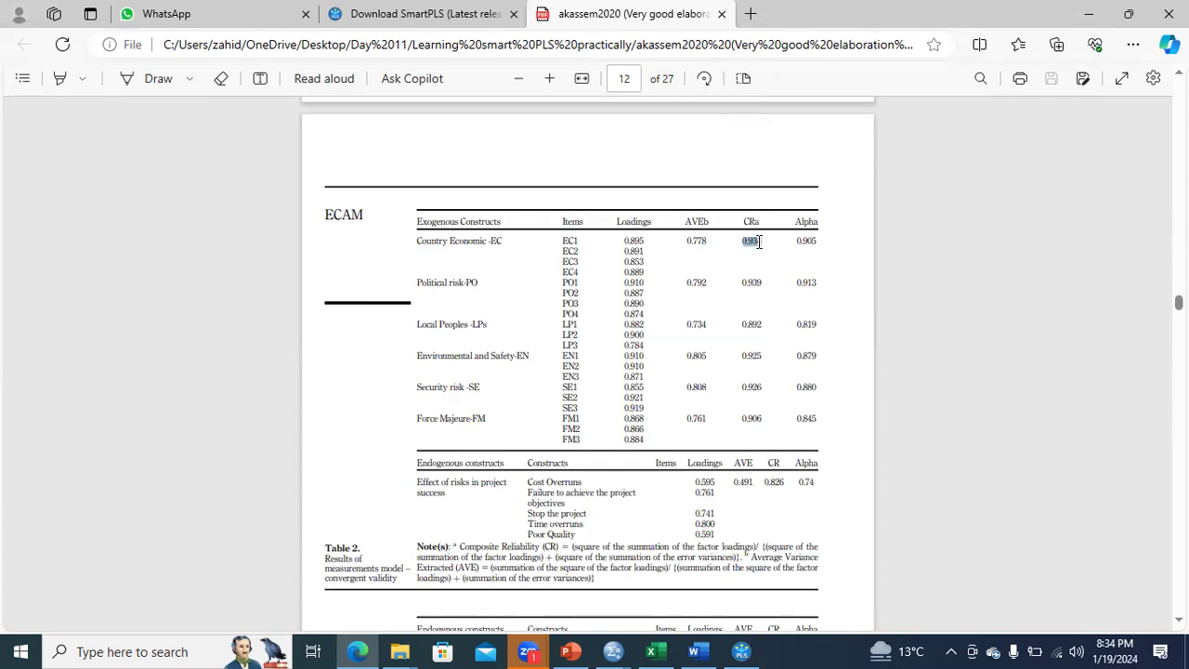
# Select the CR, Alpha and Loadings values of the exogenous constructs in Table 2 on page 12 to point them out.
pyautogui.moveTo(758, 241); pyautogui.dragTo(830, 238)
pyautogui.click(799, 241)
pyautogui.moveTo(627, 243); pyautogui.dragTo(651, 443)
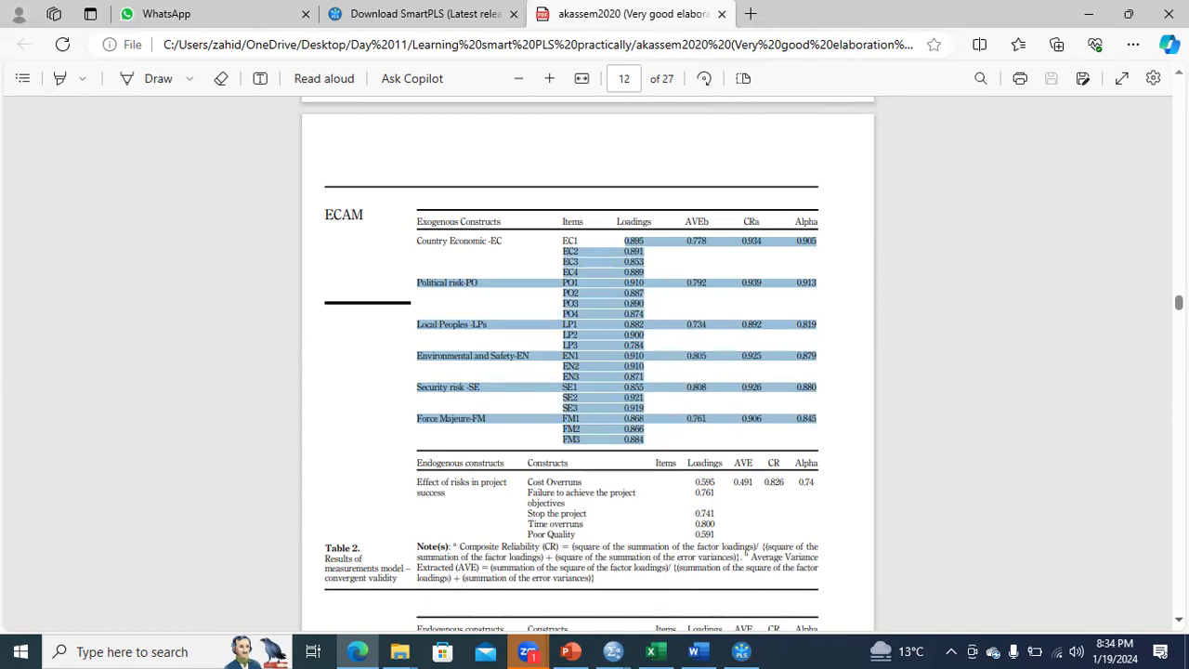
# Go to Table 4 on page 14 and select its Fornell-Larcker caption and the first two diagonal values.
pyautogui.scroll(-1, 1152, 576)
pyautogui.scroll(-2, 587, 362)
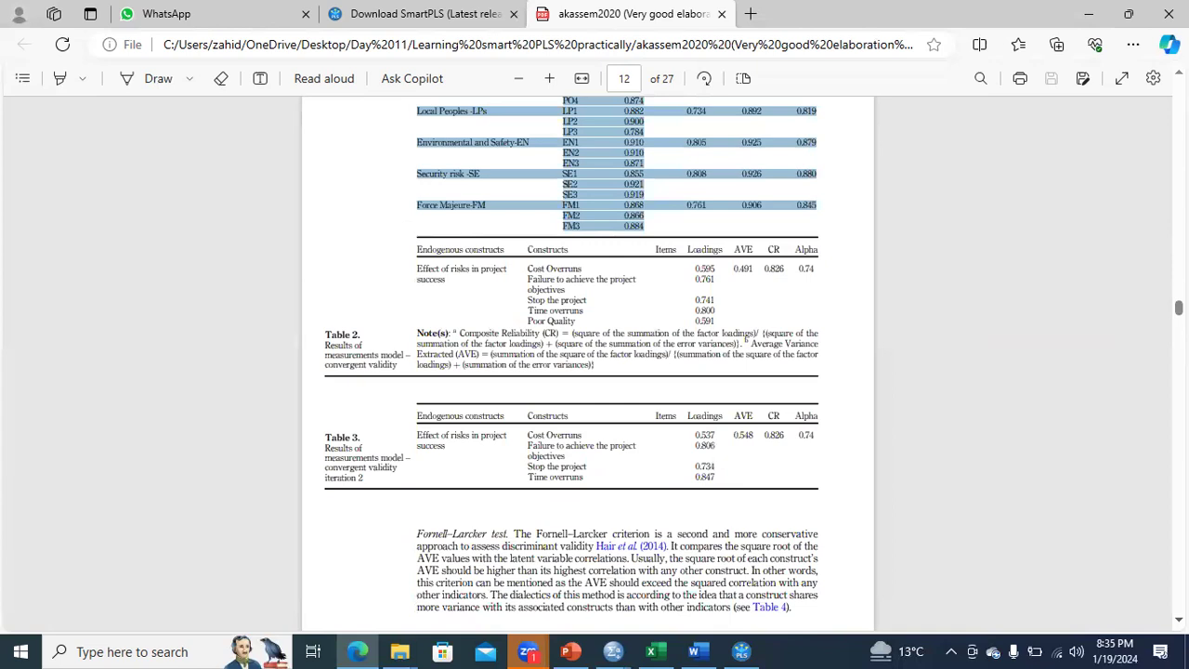
pyautogui.scroll(-1, 587, 362)
pyautogui.scroll(-9, 587, 362)
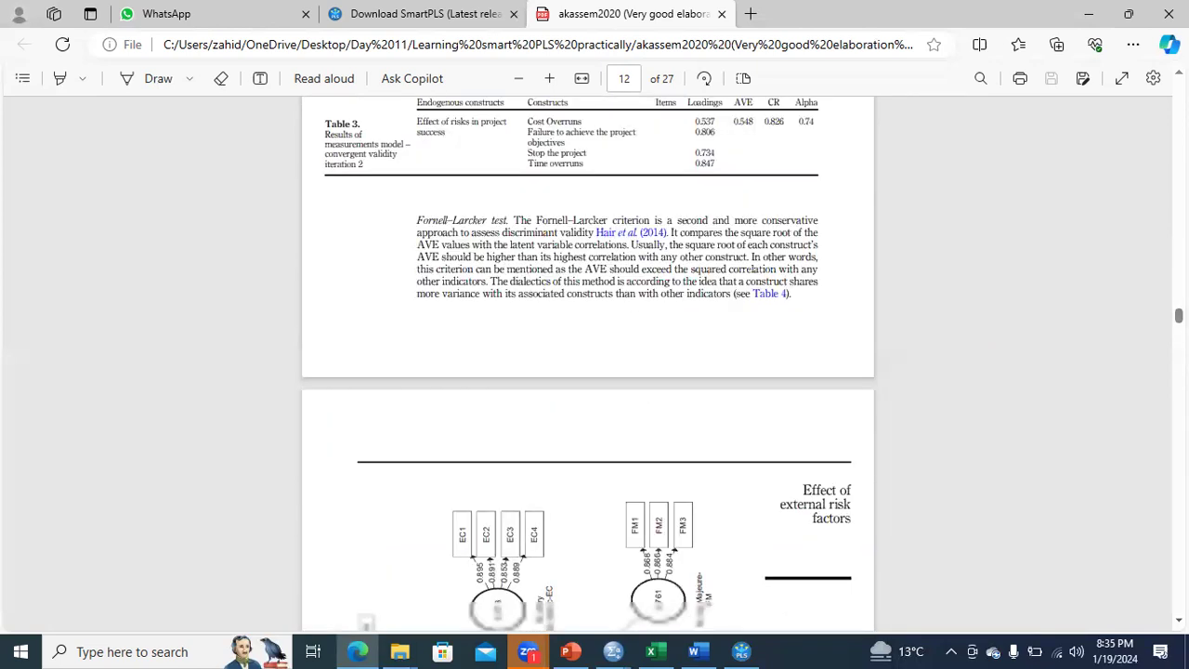
pyautogui.scroll(-9, 587, 362)
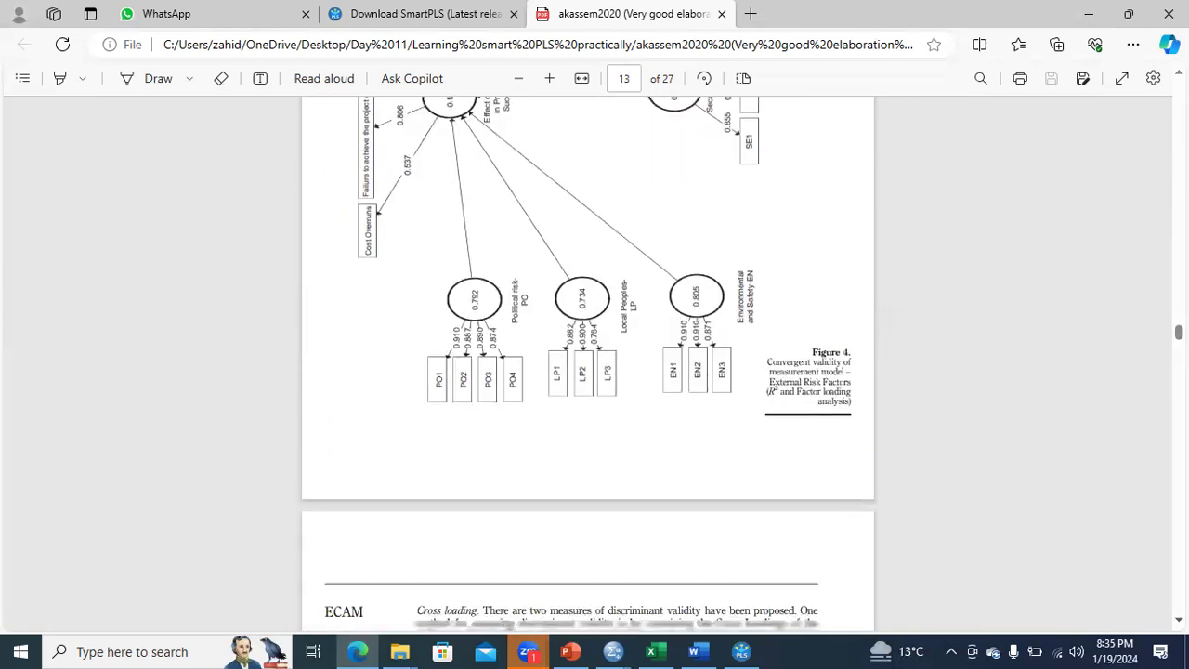
pyautogui.scroll(-4, 587, 362)
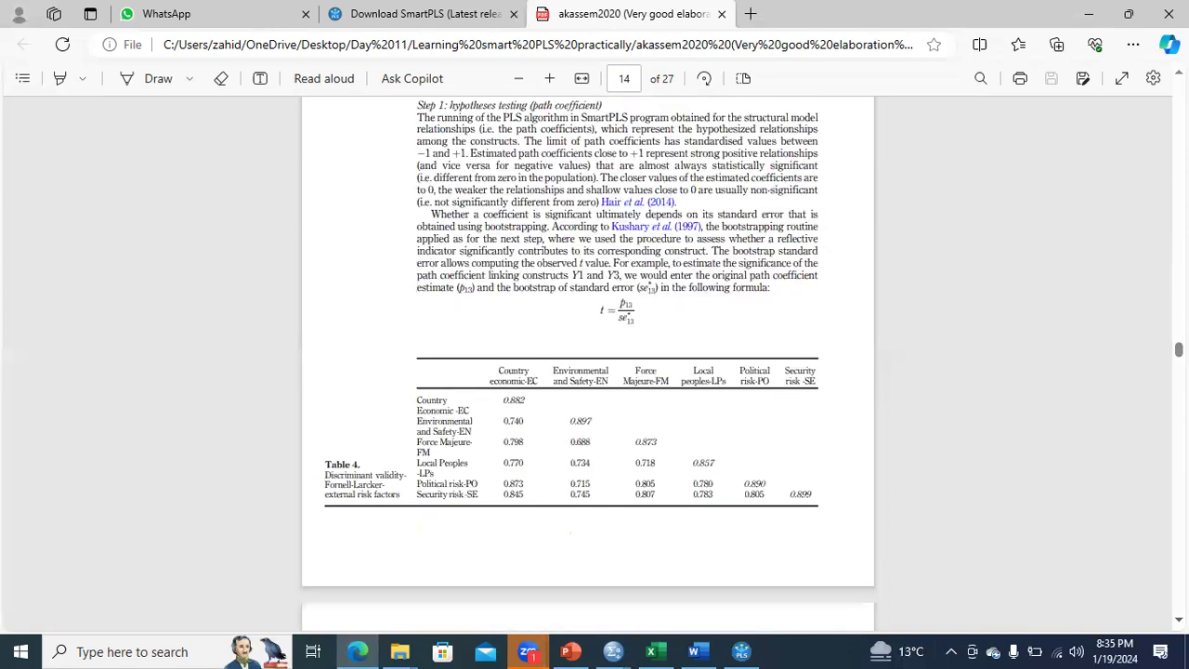
pyautogui.moveTo(326, 485); pyautogui.dragTo(390, 497)
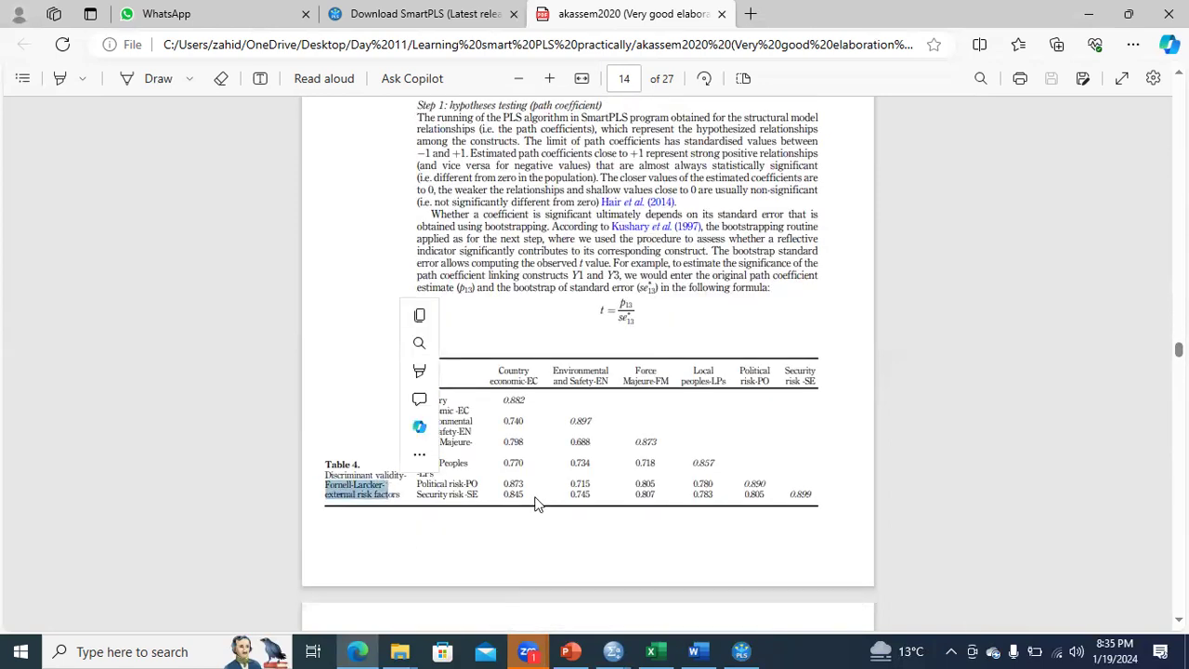
pyautogui.click(518, 401)
pyautogui.doubleClick(518, 402)
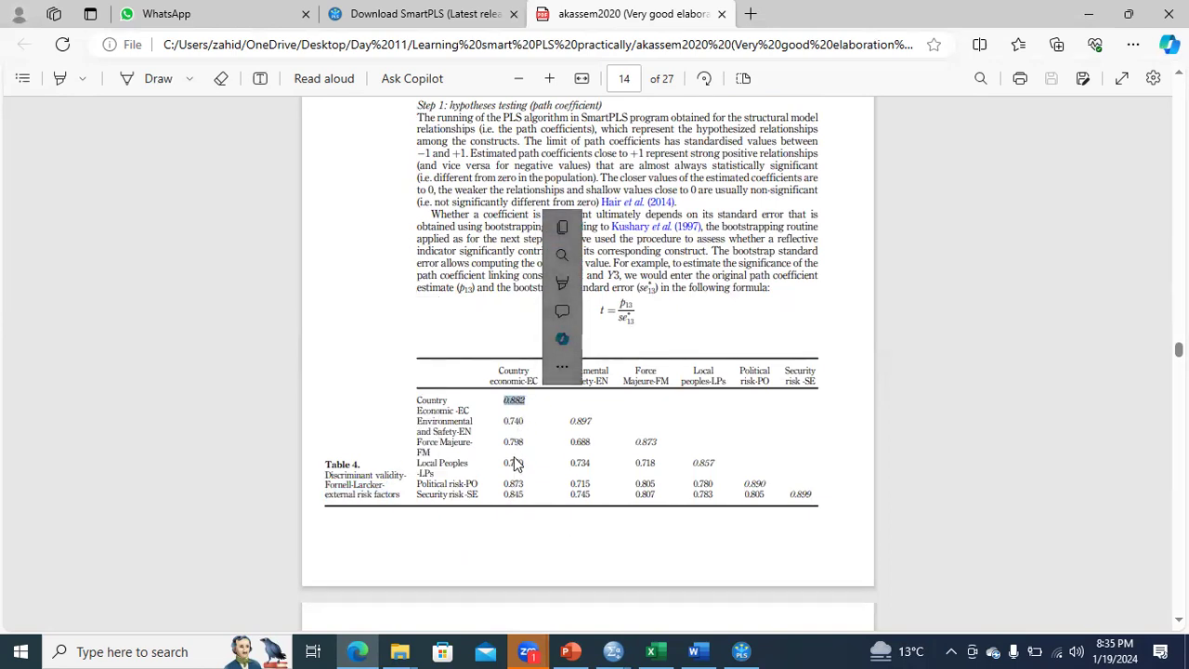
pyautogui.doubleClick(577, 421)
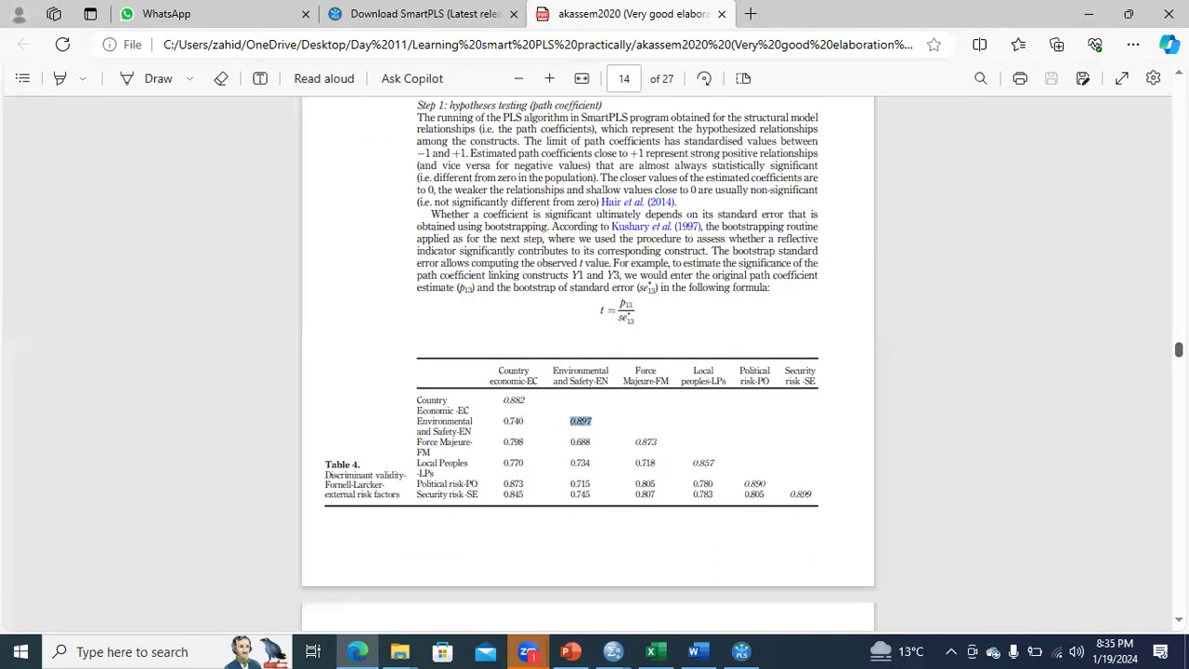
# Go to Table 5 on page 15 and select its cross-loading caption, the Country economic-EC heading and the EC1 to EC4 loadings.
pyautogui.scroll(-6, 587, 362)
pyautogui.scroll(2, 587, 362)
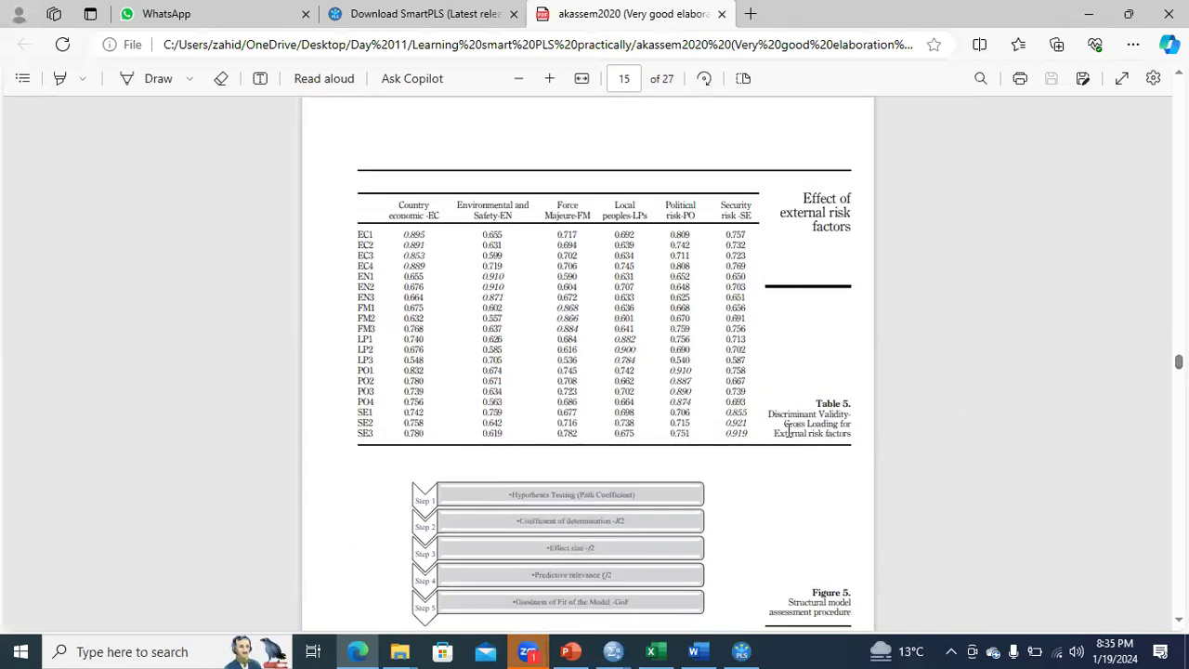
pyautogui.moveTo(786, 418)
pyautogui.mouseDown()
pyautogui.moveTo(846, 436)
pyautogui.moveTo(800, 434)
pyautogui.mouseUp()
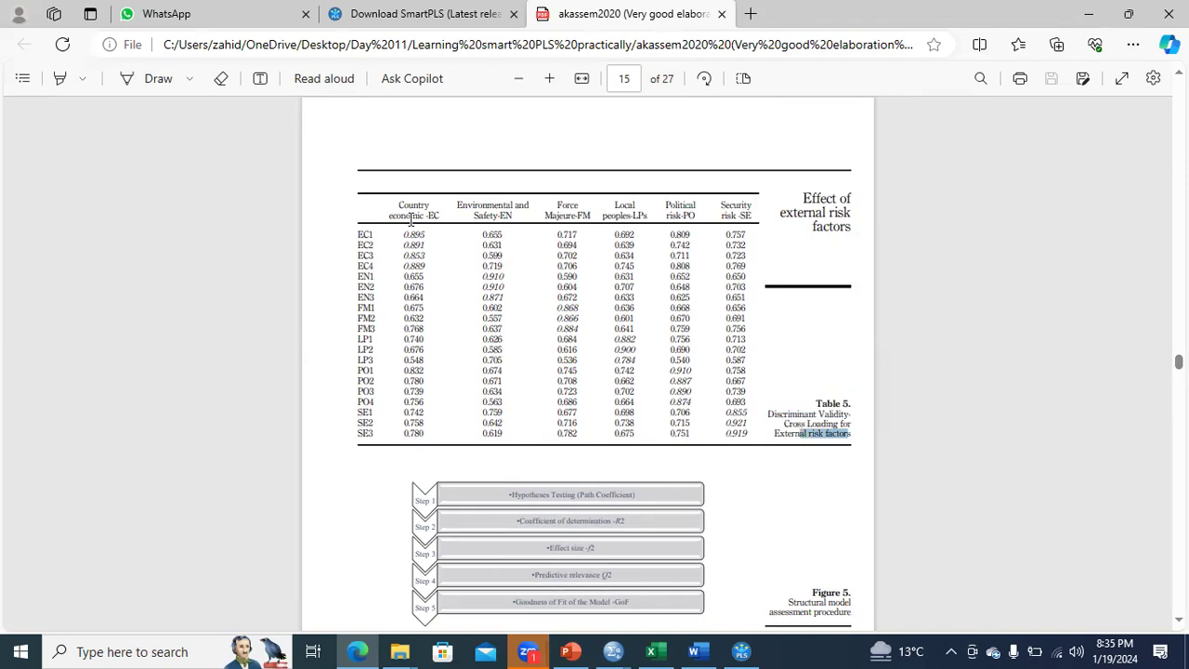
pyautogui.moveTo(440, 218); pyautogui.dragTo(386, 201)
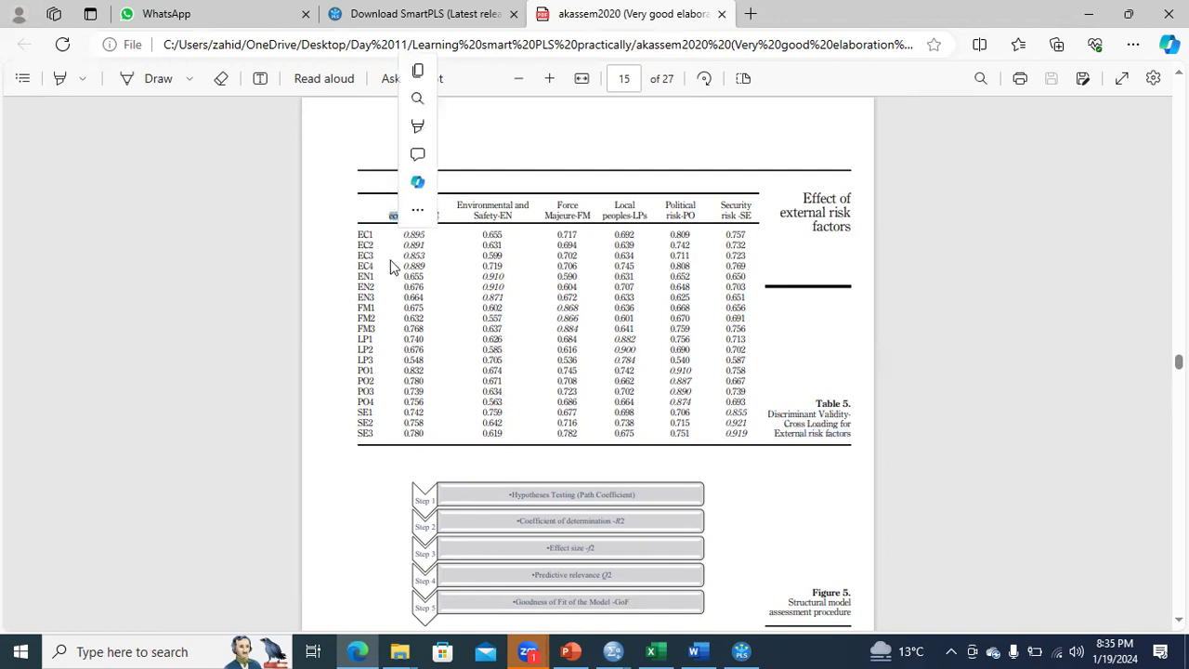
pyautogui.moveTo(358, 237); pyautogui.dragTo(430, 267)
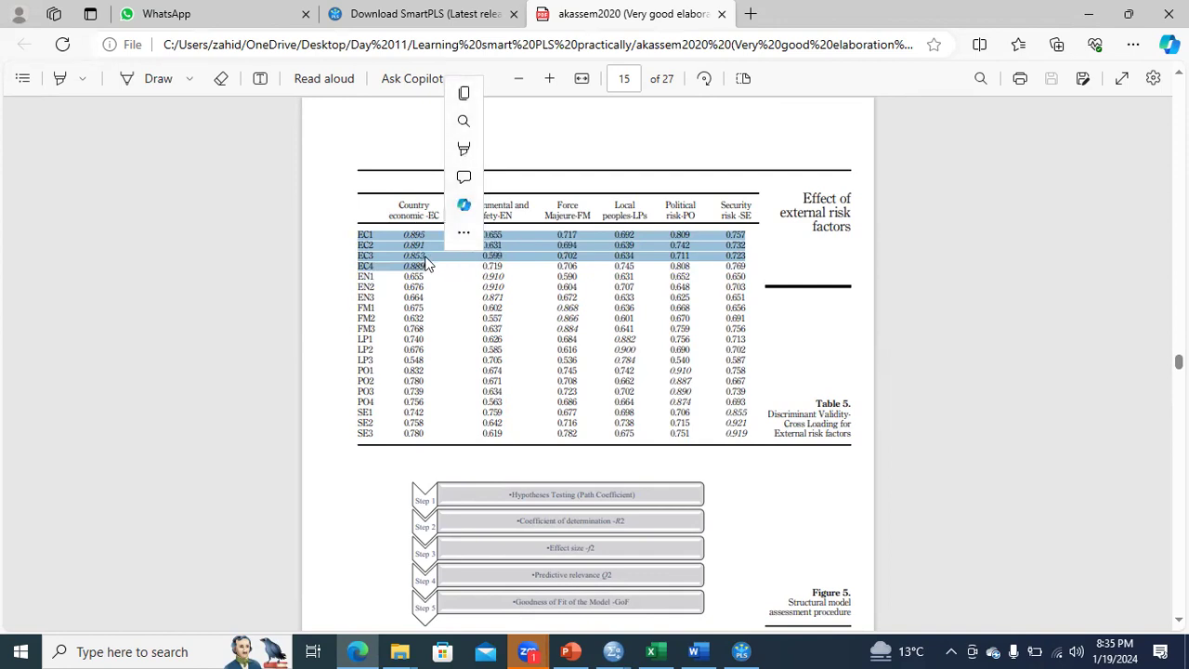
# Select the EC items' cross-loadings under Environmental and Safety-EN and Force Majeure-FM in Table 5 for comparison.
pyautogui.click(493, 254)
pyautogui.moveTo(484, 237); pyautogui.dragTo(517, 276)
pyautogui.click(562, 269)
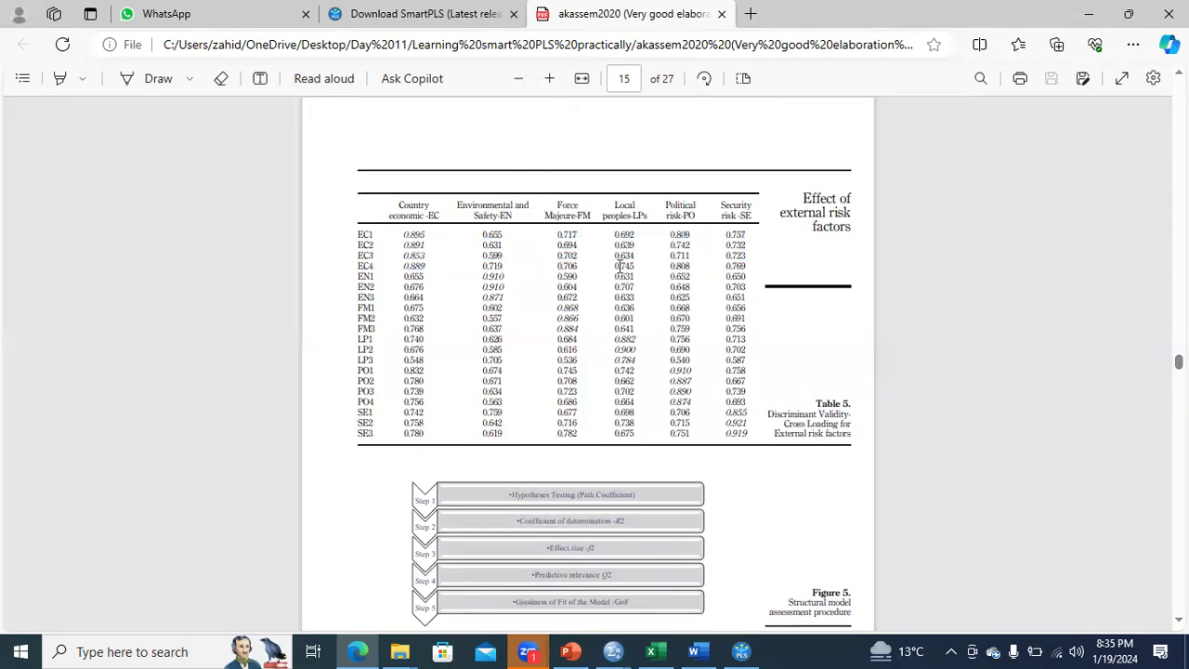
pyautogui.moveTo(555, 235); pyautogui.dragTo(584, 259)
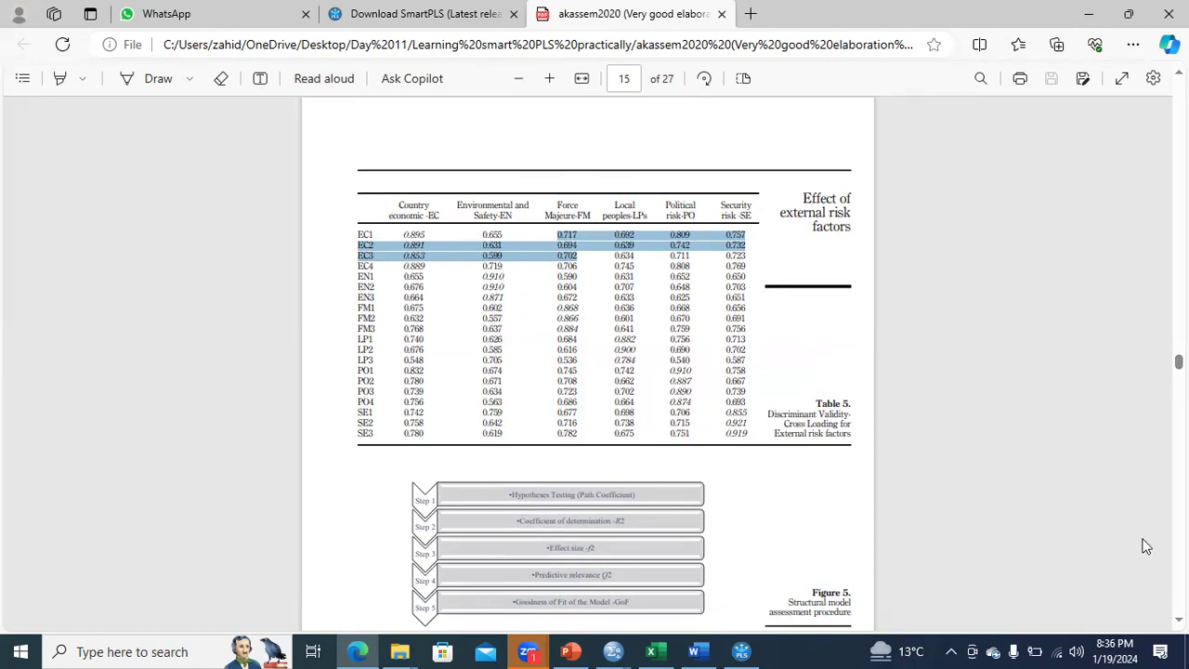
# Review the path coefficients in Table 6, R-square in Table 7 and the goodness-of-fit section on pages 17 to 19.
pyautogui.scroll(-4, 1145, 546)
pyautogui.scroll(-10, 587, 362)
pyautogui.scroll(-8, 587, 362)
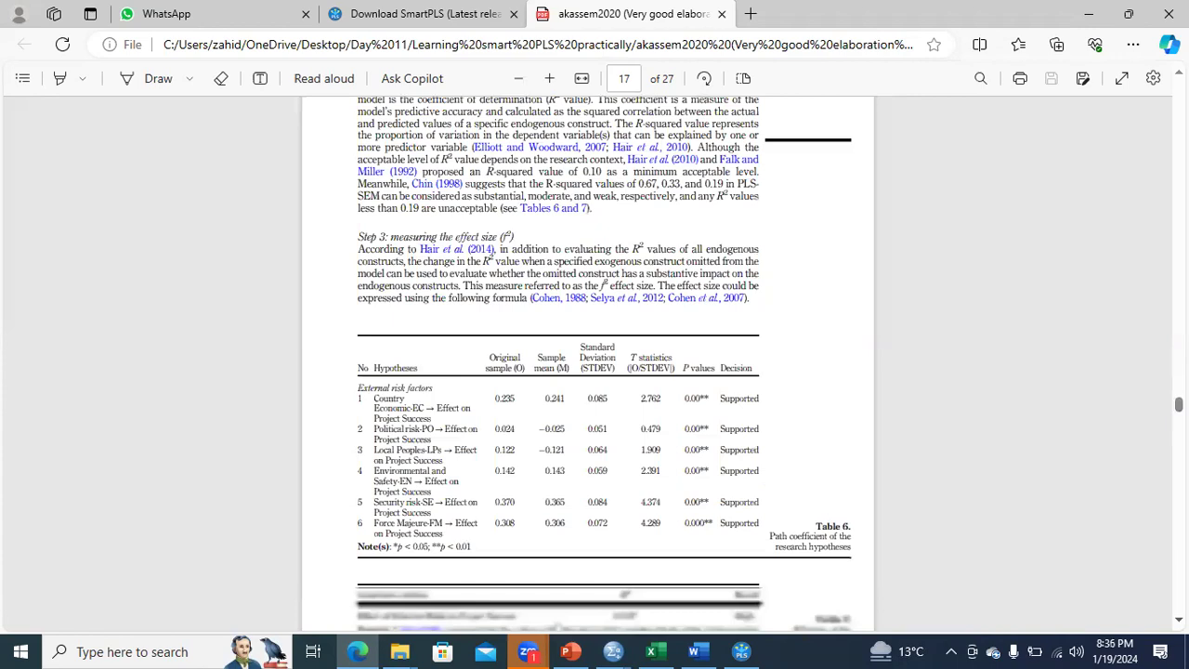
pyautogui.scroll(-1, 587, 362)
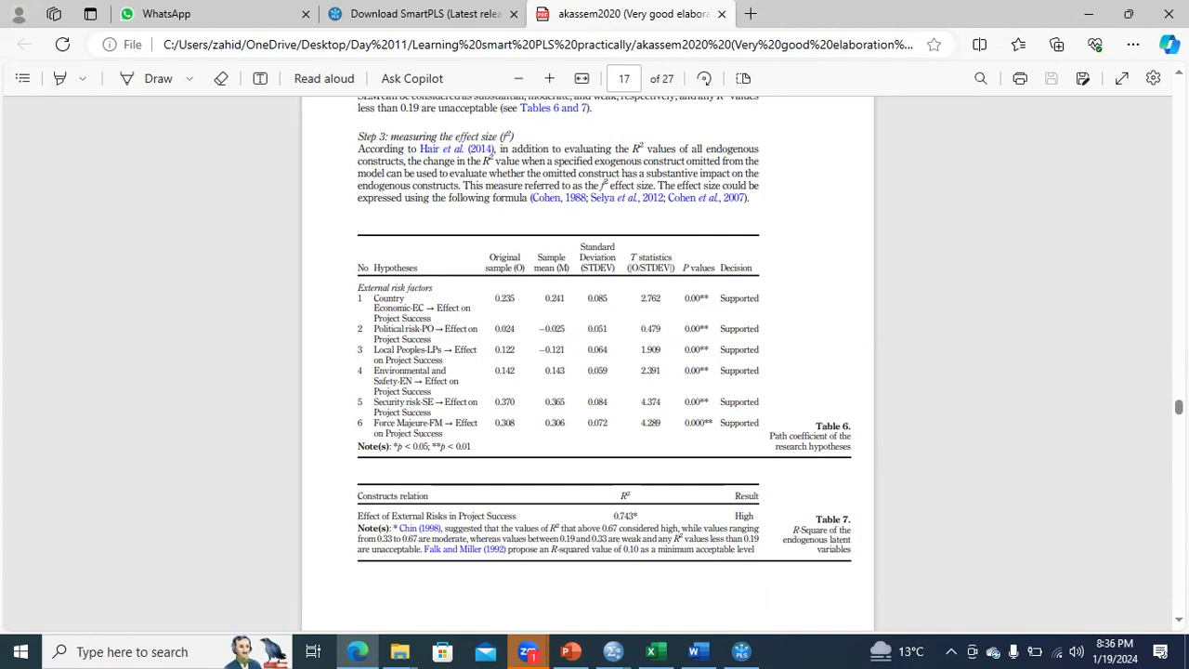
pyautogui.scroll(-10, 587, 362)
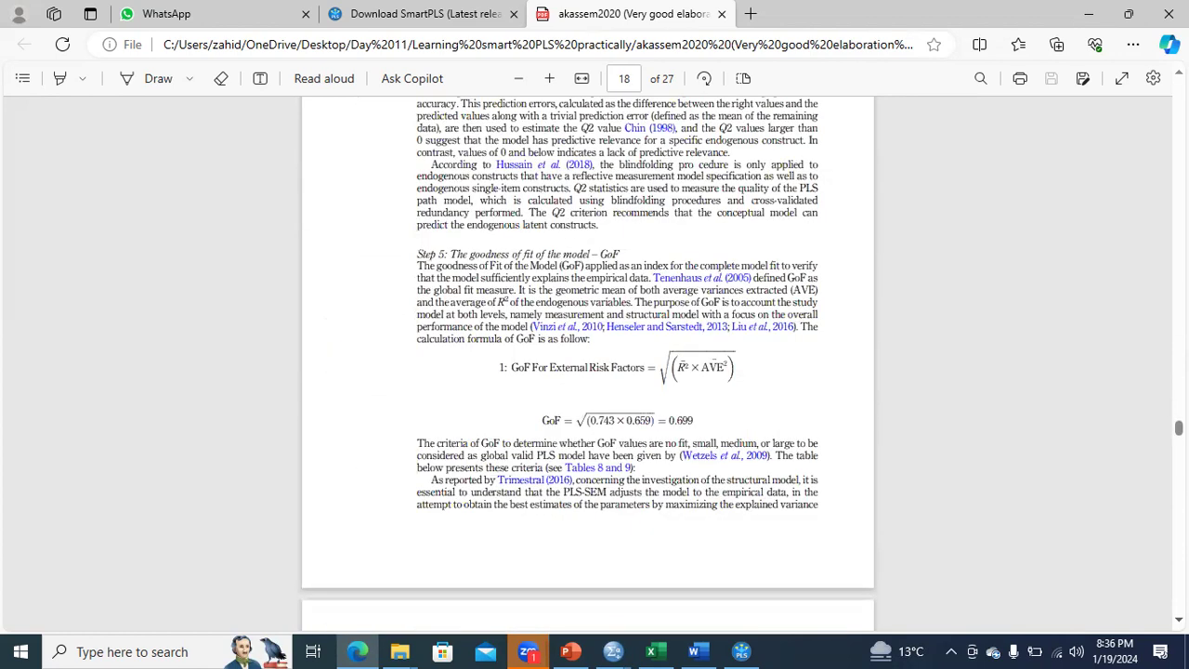
pyautogui.scroll(-4, 532, 150)
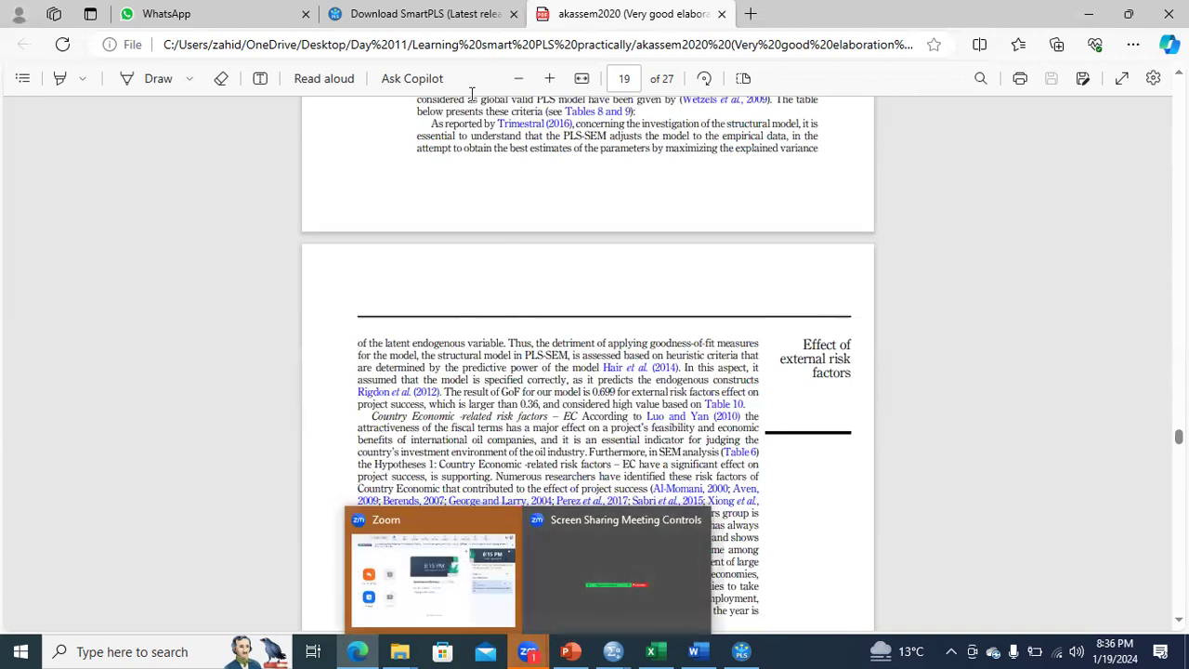
# Switch to the PLS-SEM algorithm results in SmartPLS 4.
pyautogui.click(741, 651)
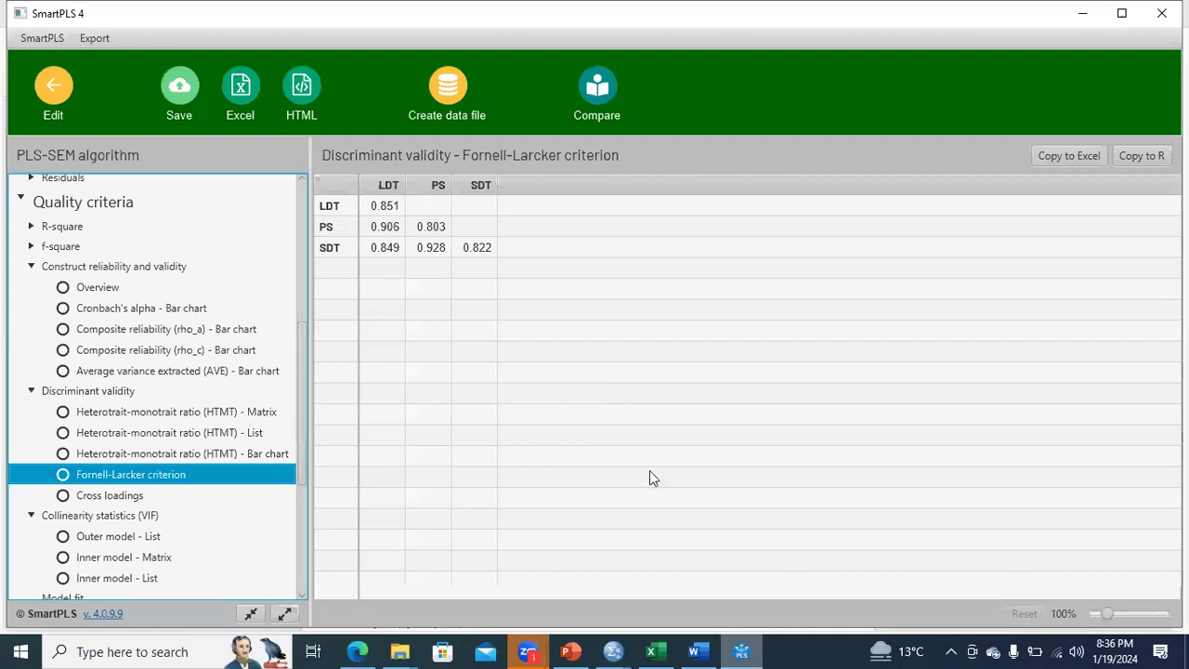
pyautogui.click(485, 85)
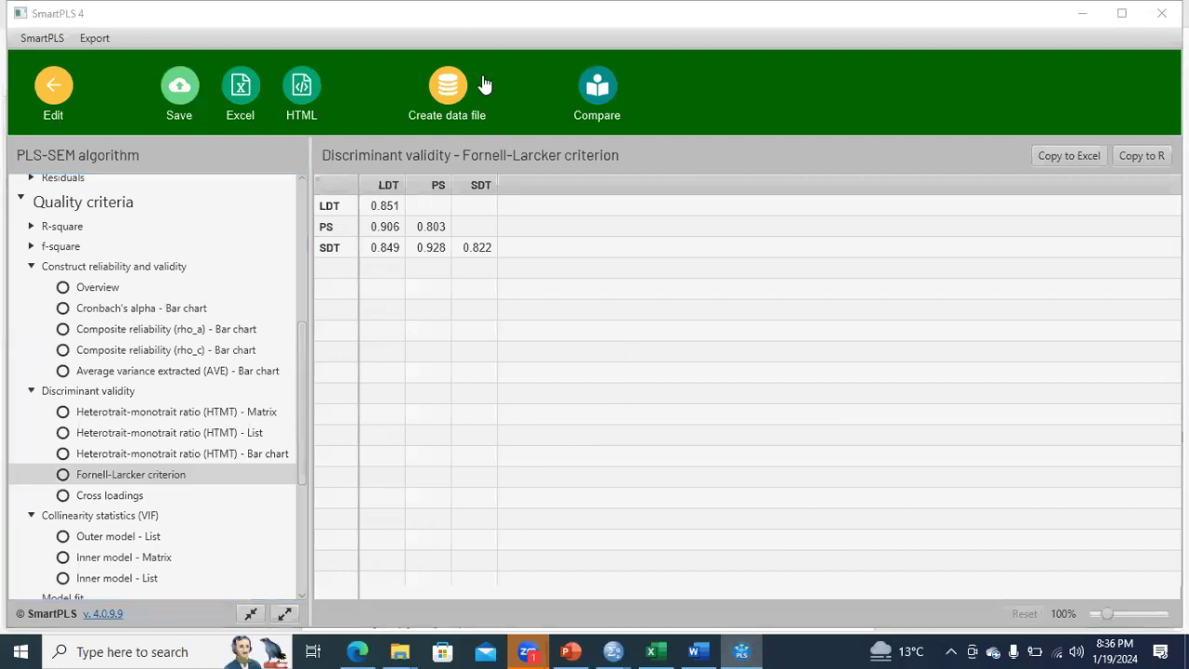